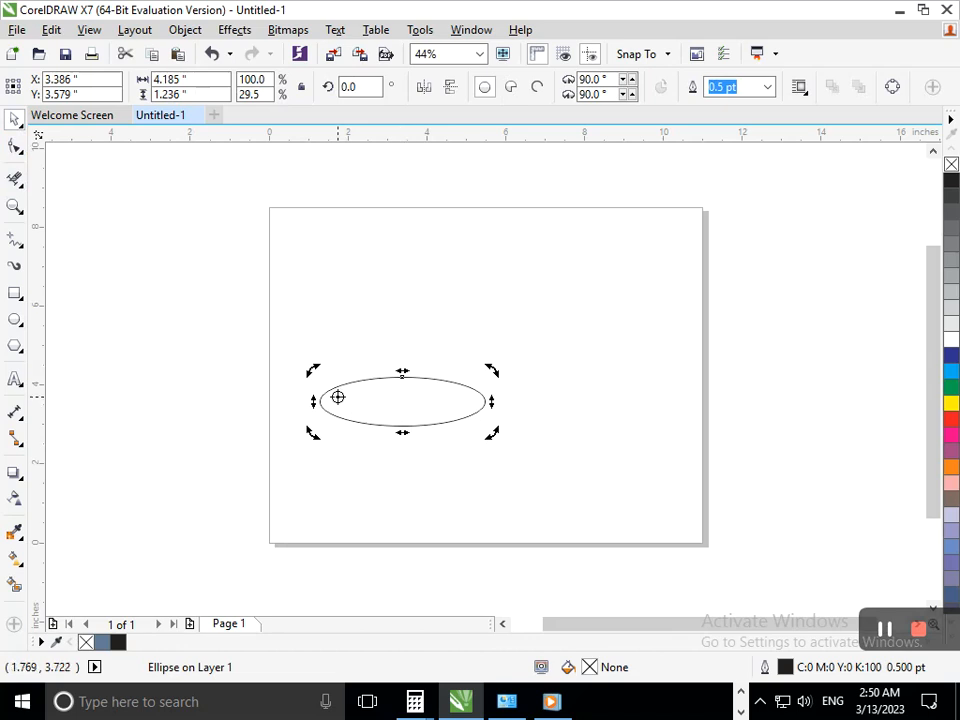
Create a copy of the ellipse rotated 60° about its left end and place a vertical guideline at X 3.386"
drag(492, 374, 360, 287)
click(15, 428)
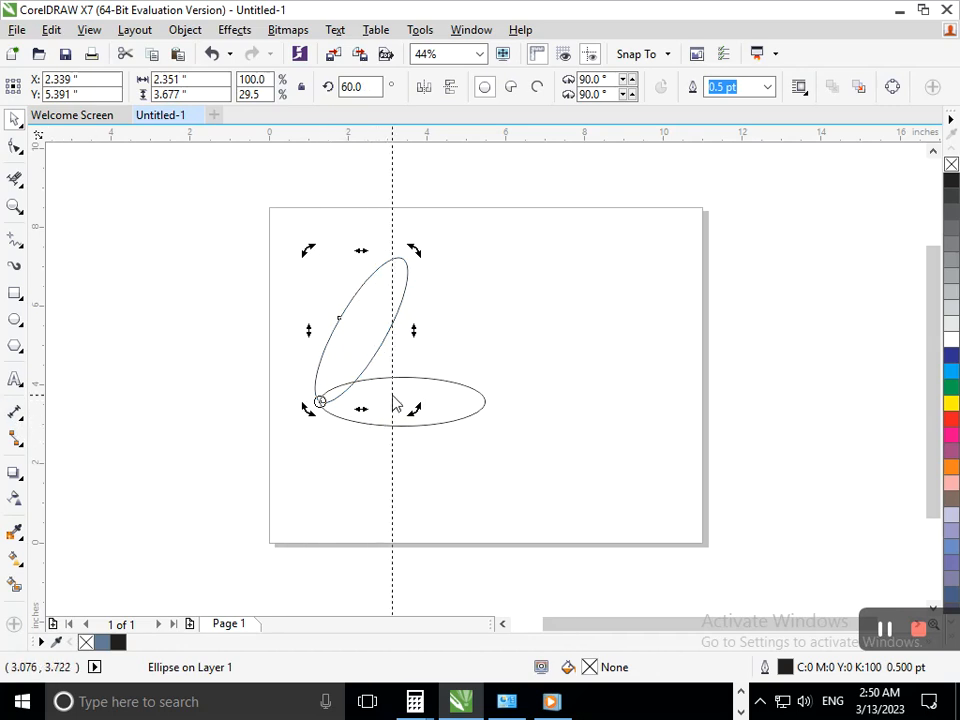
click(403, 320)
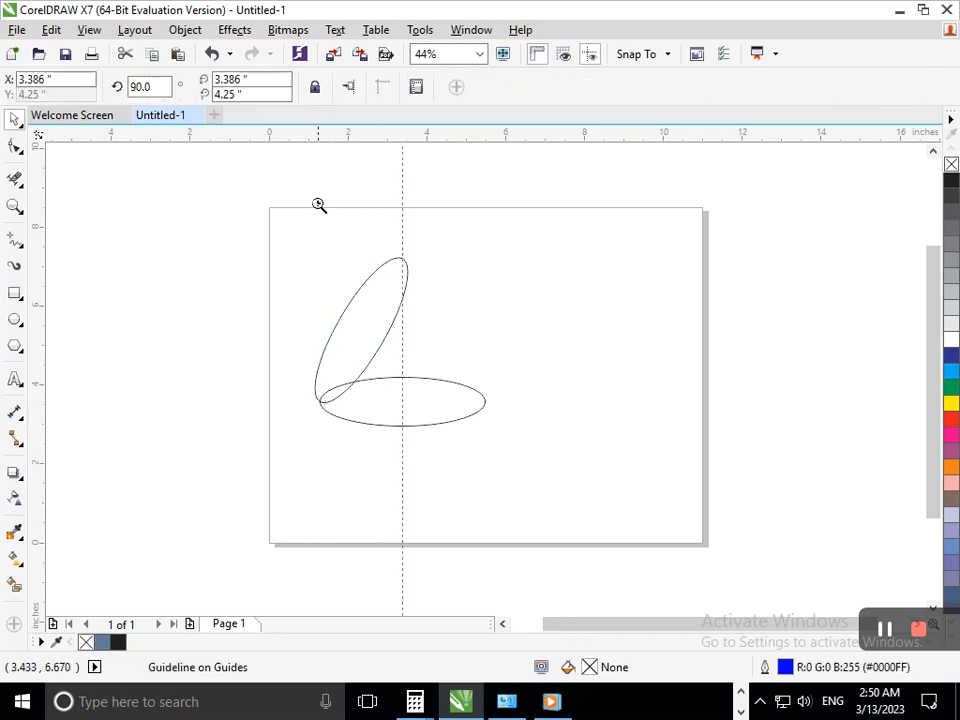
Fine-tune the tilted ellipse's rotation about its lower-left end to about 59.8°
drag(318, 205, 399, 343)
click(502, 378)
click(501, 376)
drag(606, 307, 553, 281)
key(F3)
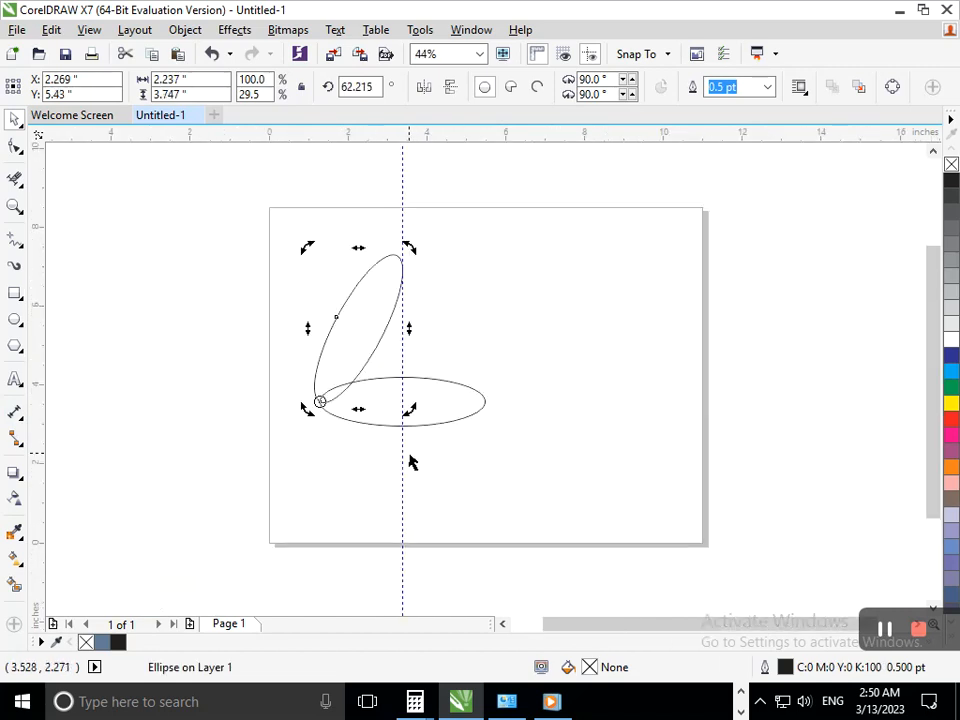
drag(412, 250, 416, 253)
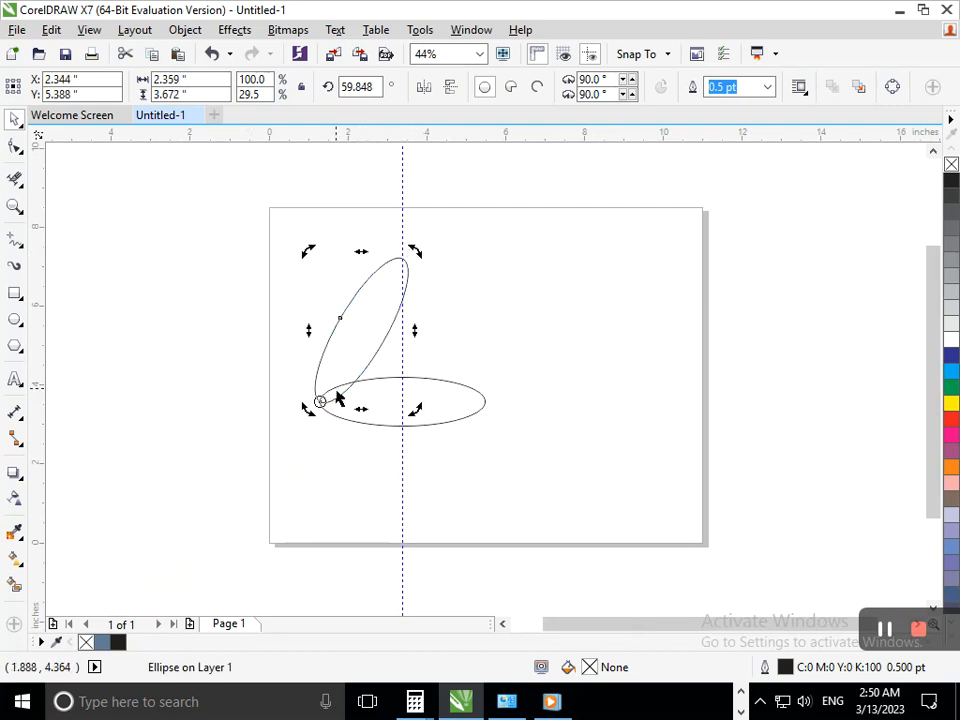
Duplicate the tilted ellipse, mirror the copy horizontally and move it against the right end of the base ellipse
drag(355, 357, 516, 364)
click(426, 88)
drag(561, 394, 476, 402)
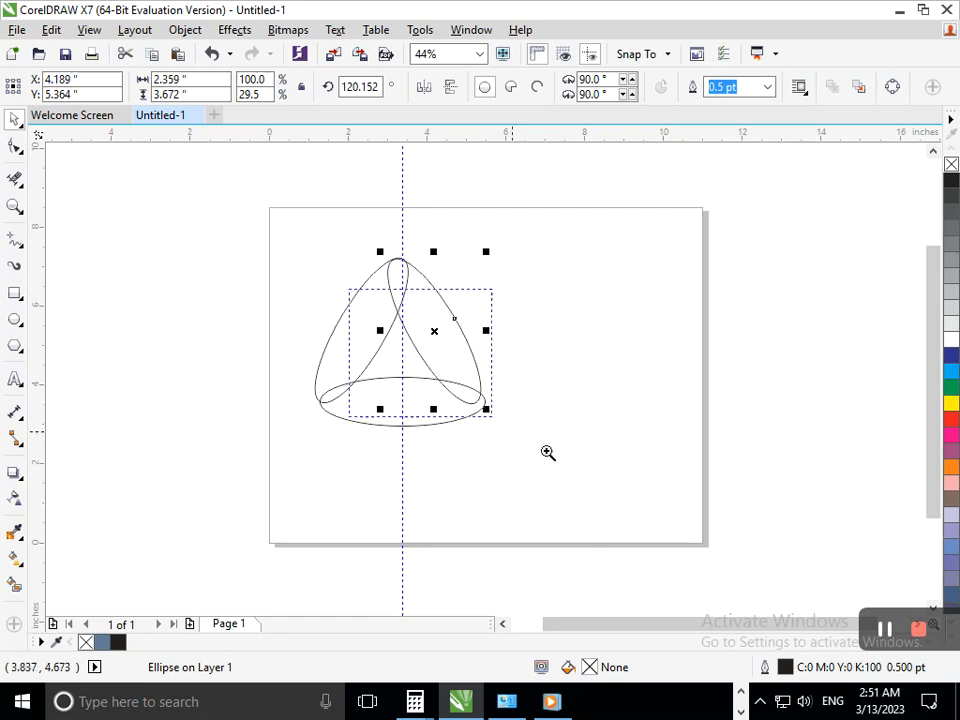
click(446, 380)
drag(544, 454, 561, 474)
click(423, 357)
shift+click(423, 357)
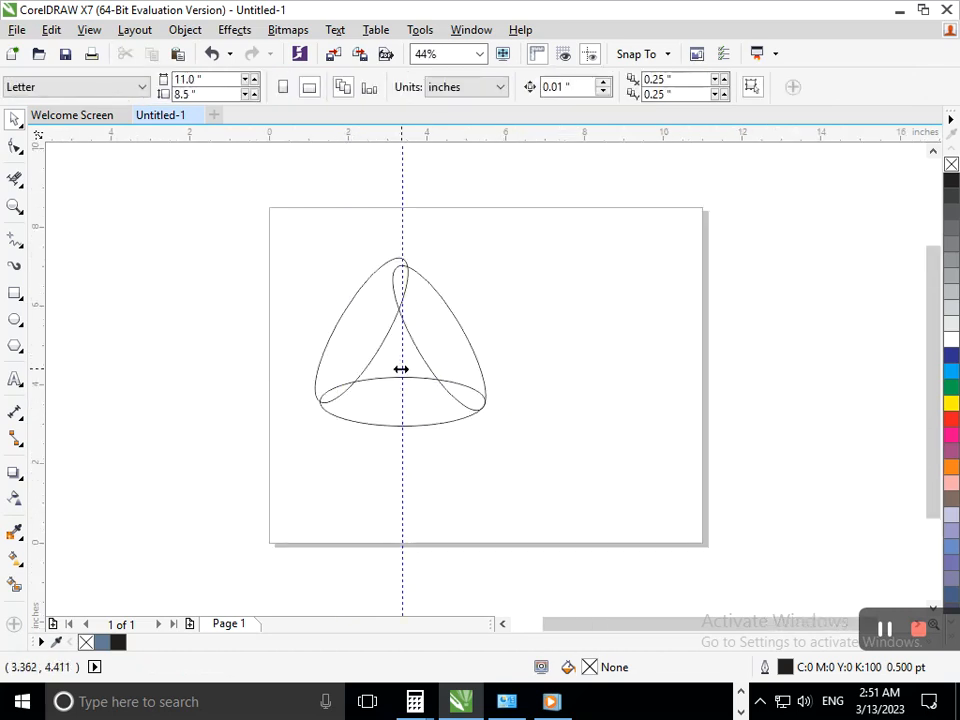
Rotate the left tilted ellipse slightly clockwise about its lower-left end to match the height of the mirrored ellipse's tip
click(372, 333)
click(399, 300)
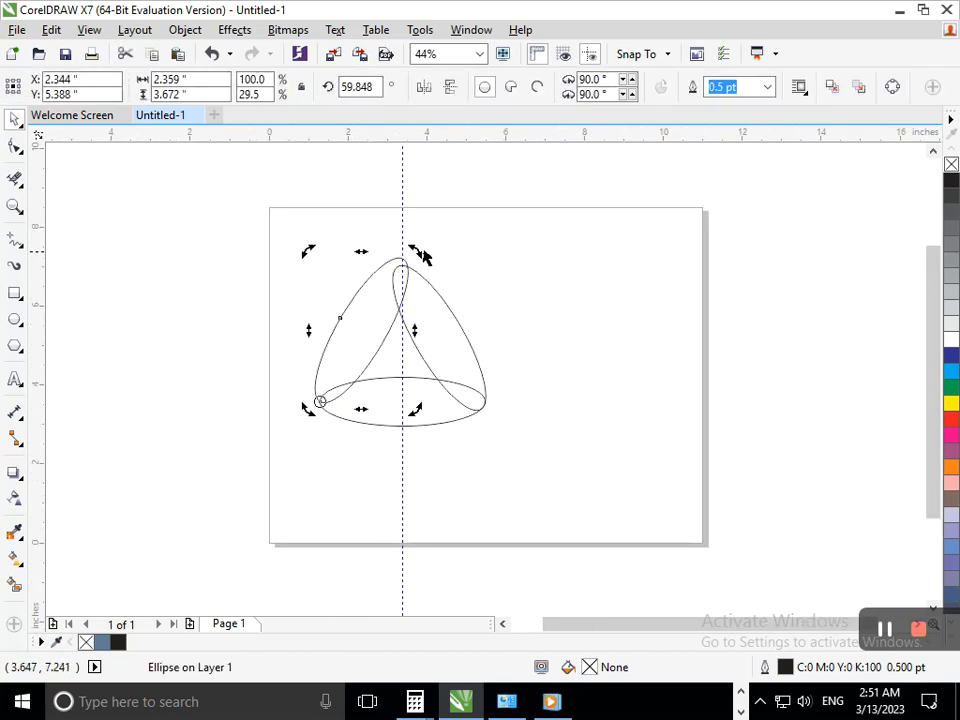
drag(421, 256, 420, 261)
click(523, 349)
Rotate the mirrored ellipse about its lower-right end to about 118.4° and remove the vertical guideline
click(427, 328)
click(427, 328)
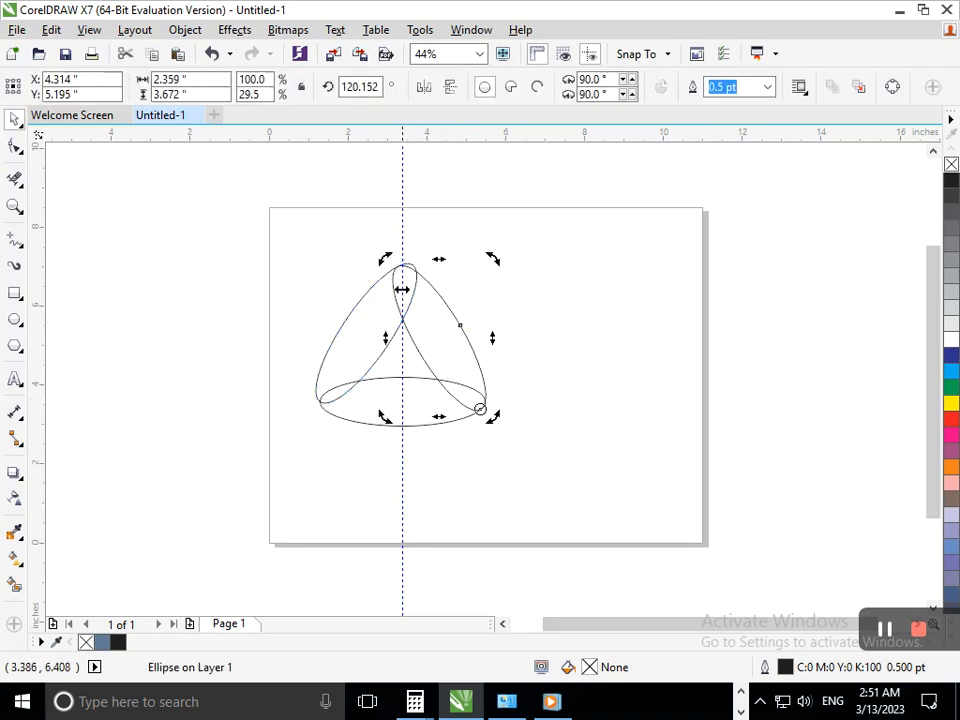
drag(373, 227, 648, 410)
key(F2)
drag(104, 196, 338, 336)
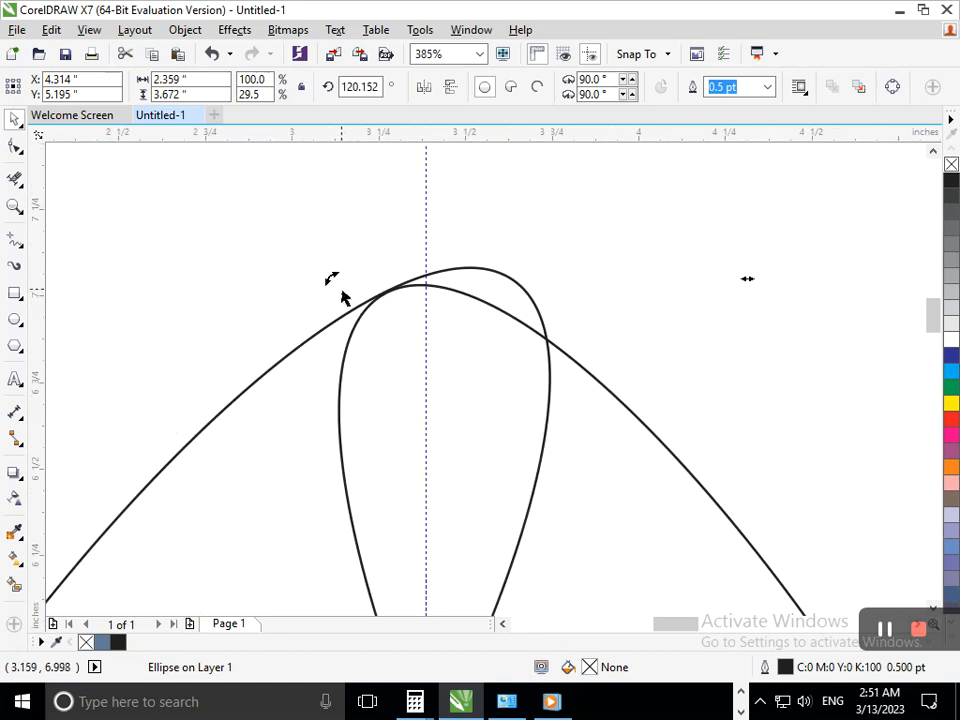
drag(349, 279, 379, 271)
key(F3)
key(F3)
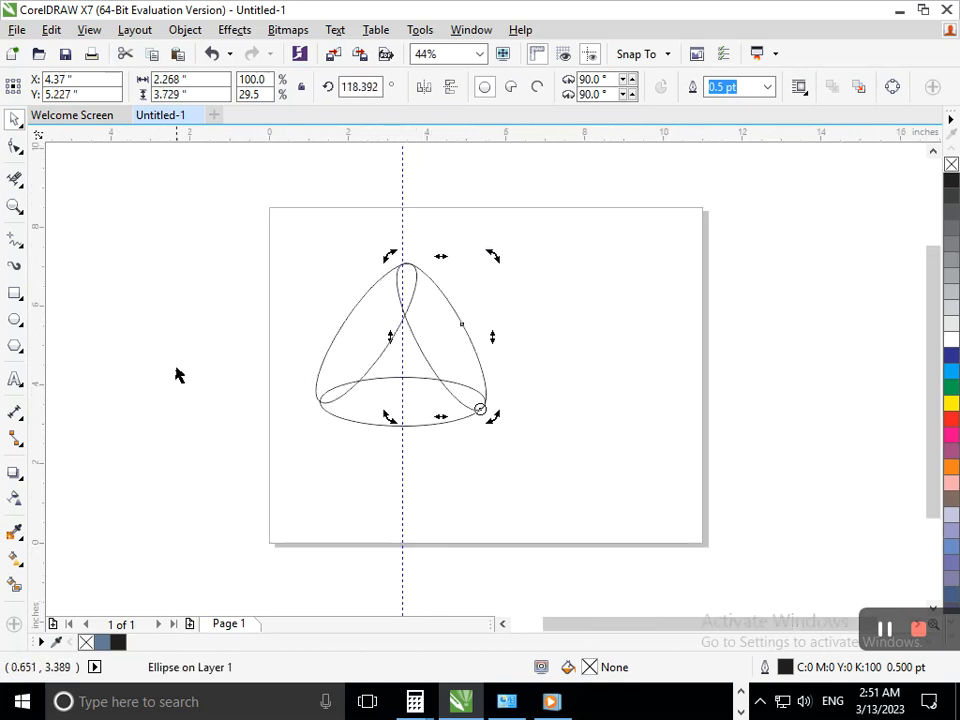
click(345, 519)
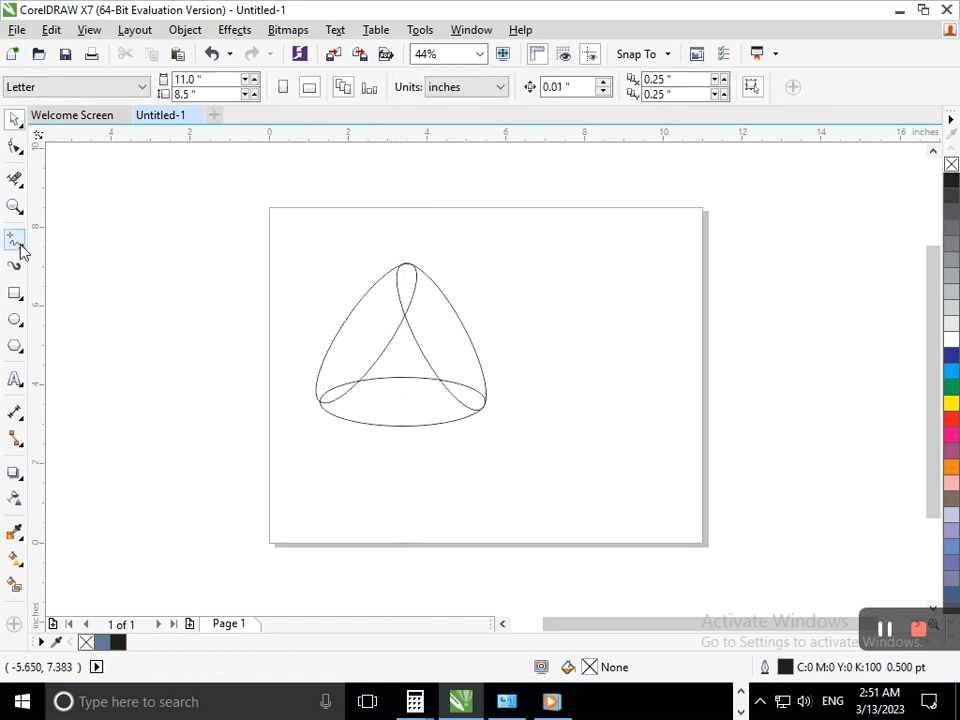
Try trimming the base ellipse's upper arc and the left ellipse's overlap at the apex with Virtual Segment Delete, and undo the trims
click(14, 178)
mouse_move(366, 355)
mouse_down()
mouse_move(410, 417)
mouse_move(341, 393)
mouse_move(389, 417)
mouse_move(426, 412)
mouse_move(394, 392)
mouse_move(392, 374)
mouse_move(396, 404)
mouse_up()
key(ctrl+z)
key(ctrl+z)
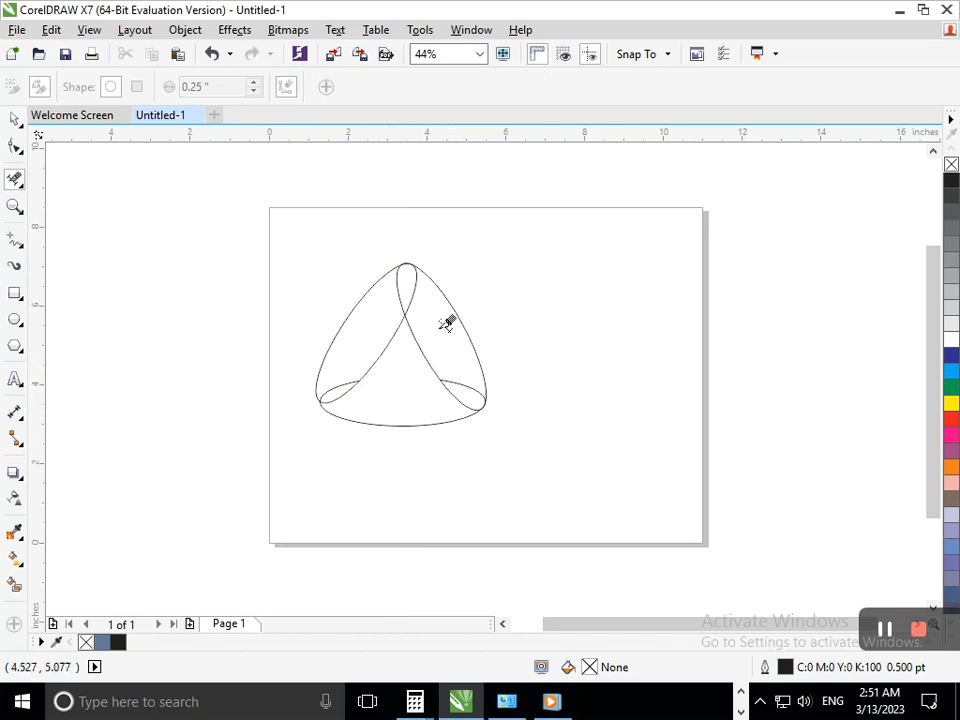
click(413, 278)
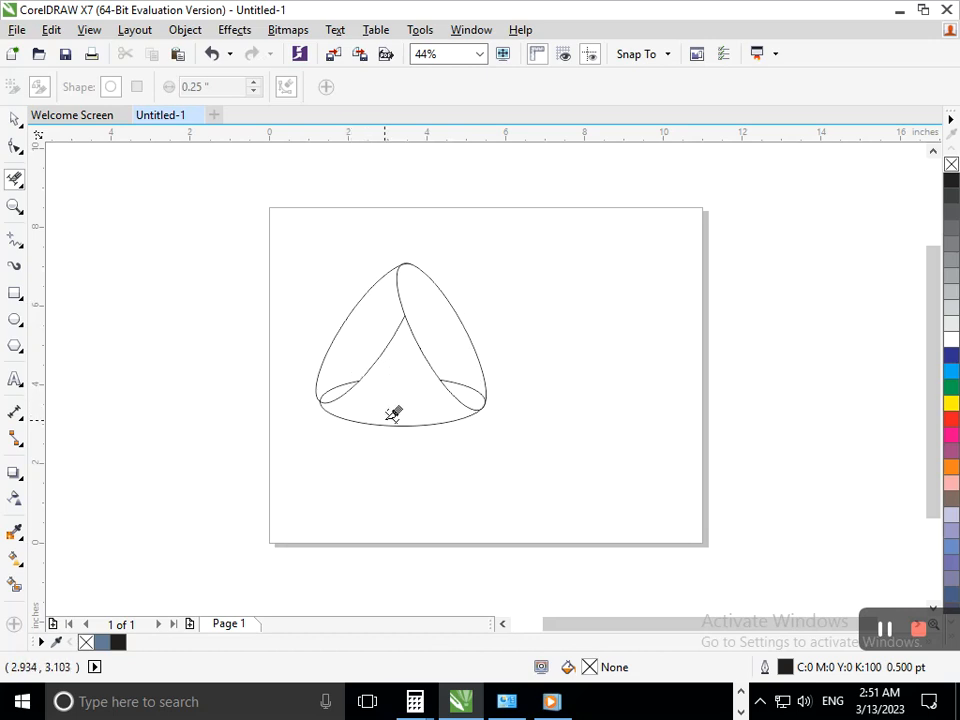
click(372, 350)
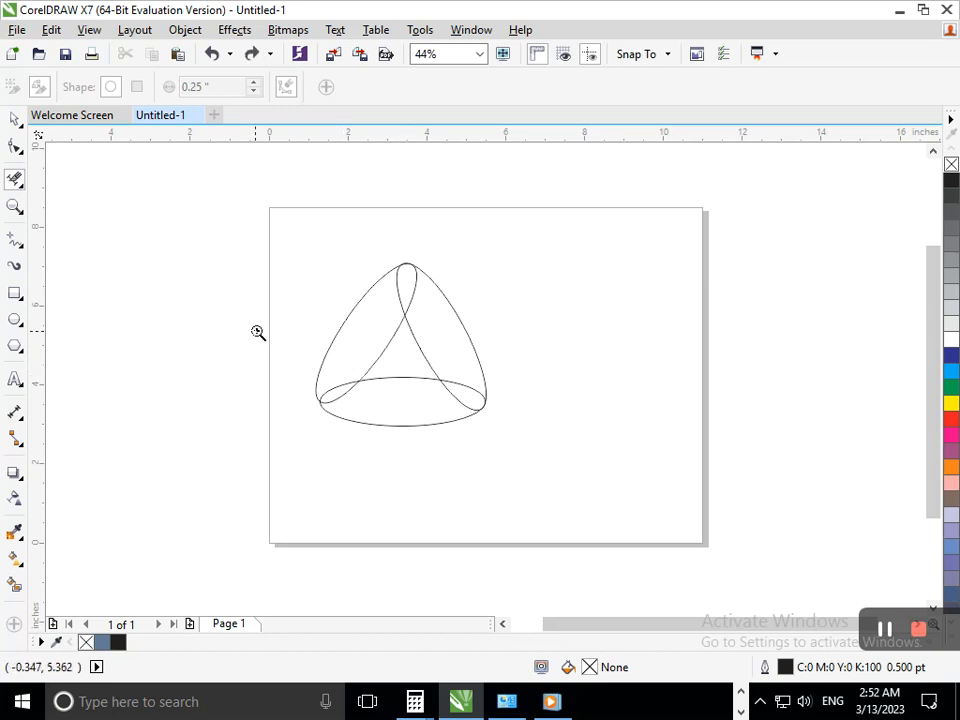
Delete the tilted ellipses' segments inside the base ellipse and the left ellipse's segment inside the right one with Virtual Segment Delete
scroll(300, 385, up, 4)
click(450, 416)
scroll(319, 377, down, 4)
scroll(480, 415, up, 4)
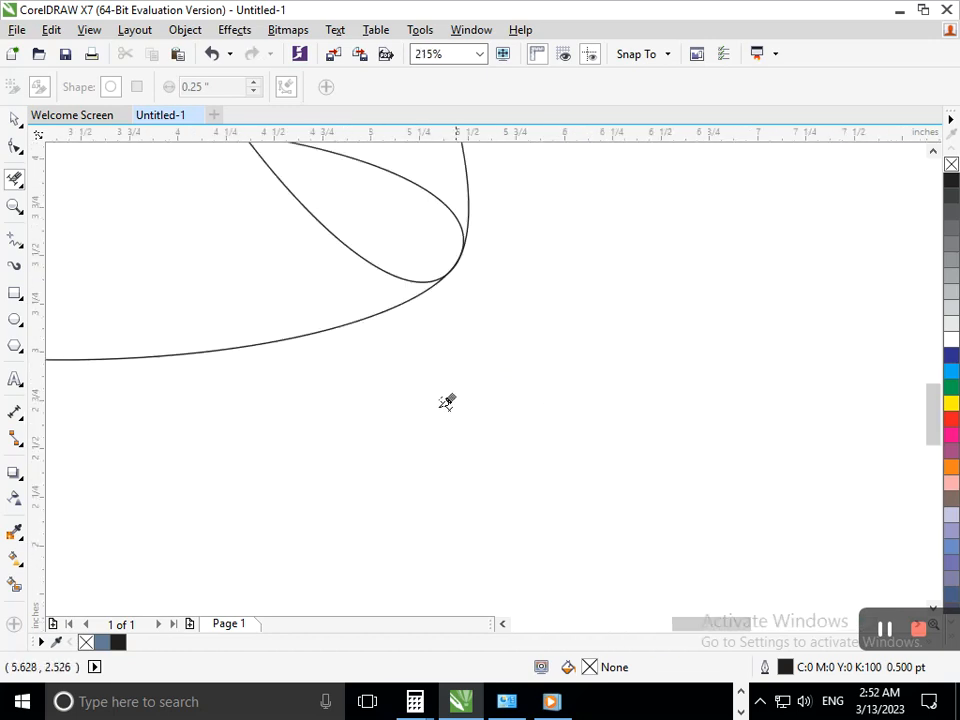
click(401, 265)
scroll(370, 375, down, 4)
scroll(360, 300, up, 3)
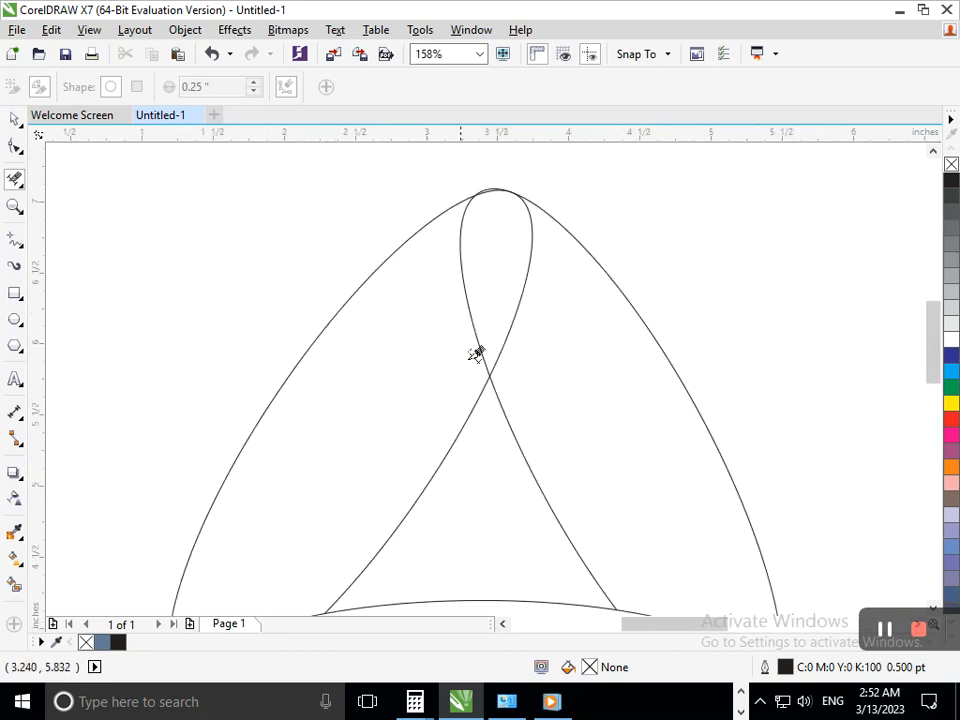
click(540, 305)
scroll(551, 439, down, 3)
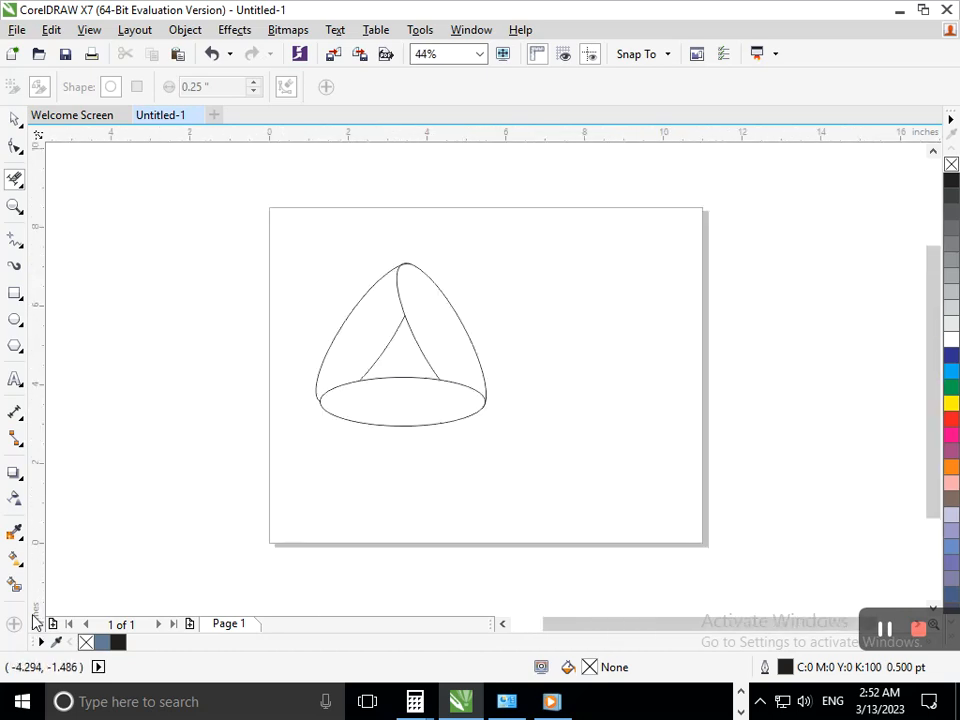
Smart-fill the base ellipse, the left petal and the right petal with the slate blue colour and 0.5 pt outline
click(15, 585)
click(403, 392)
click(360, 330)
click(445, 330)
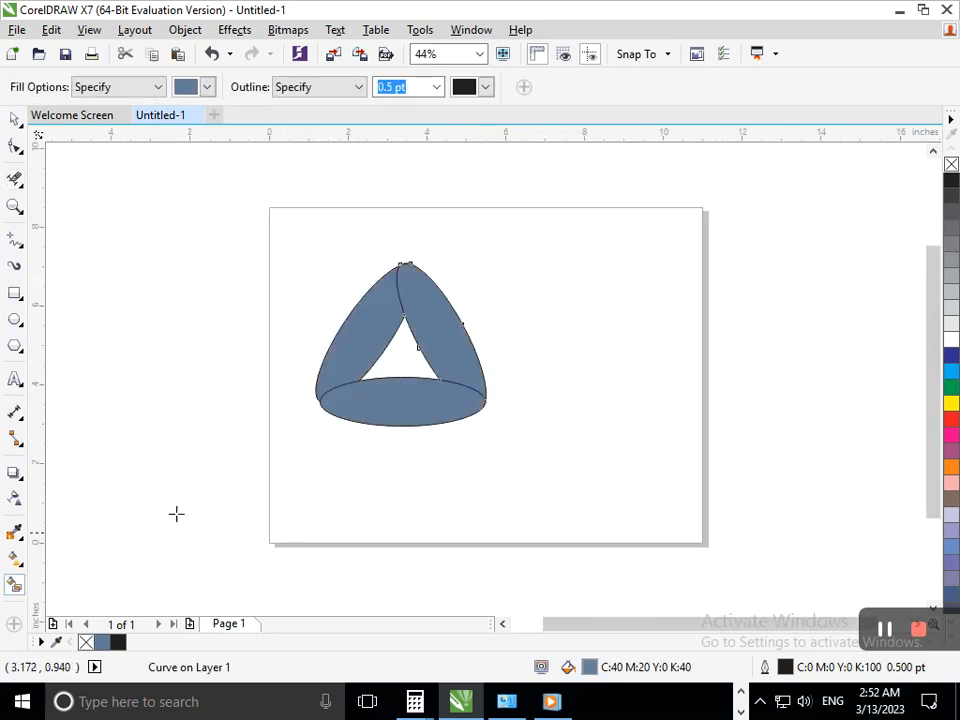
Apply a linear blue-to-white fountain fill along the left petal, from its upper tip to its lower end
click(15, 558)
click(60, 557)
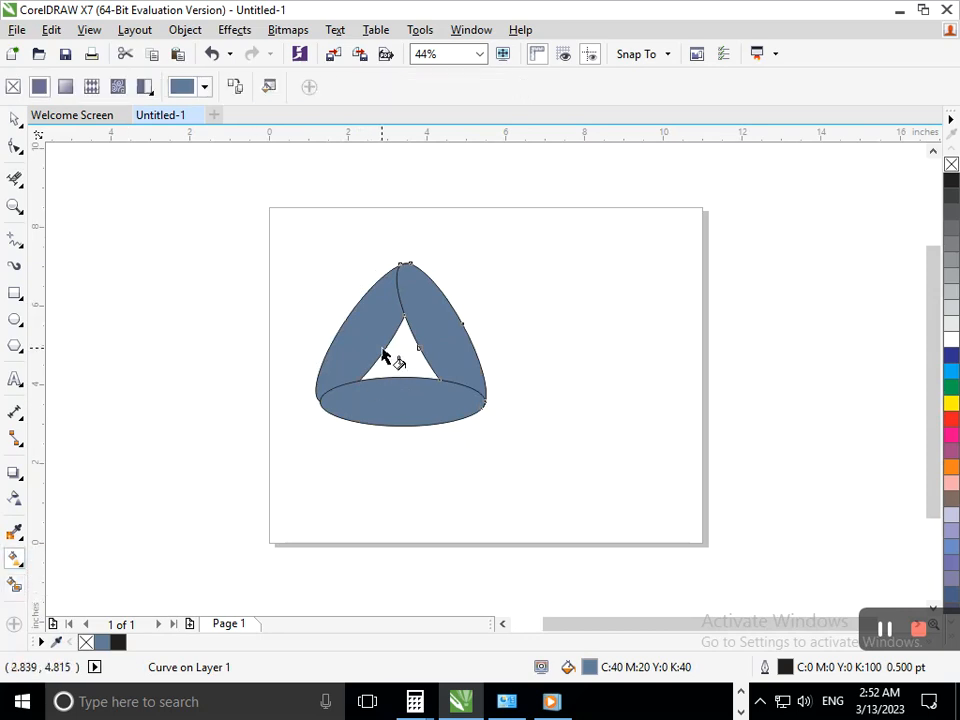
drag(396, 279, 343, 386)
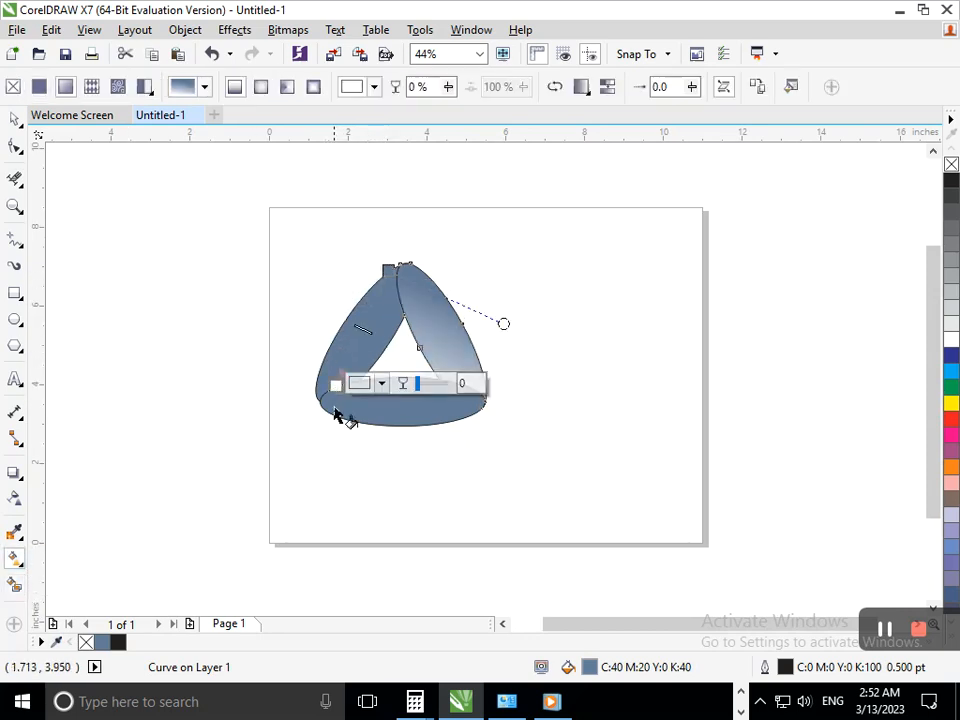
click(286, 380)
click(368, 322)
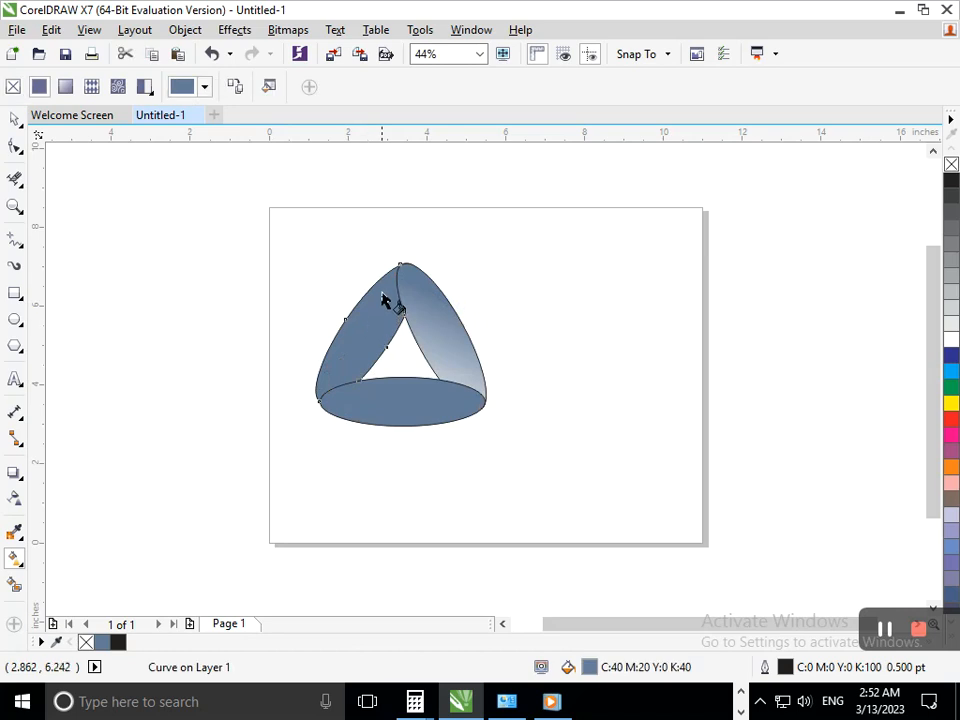
drag(396, 288, 323, 396)
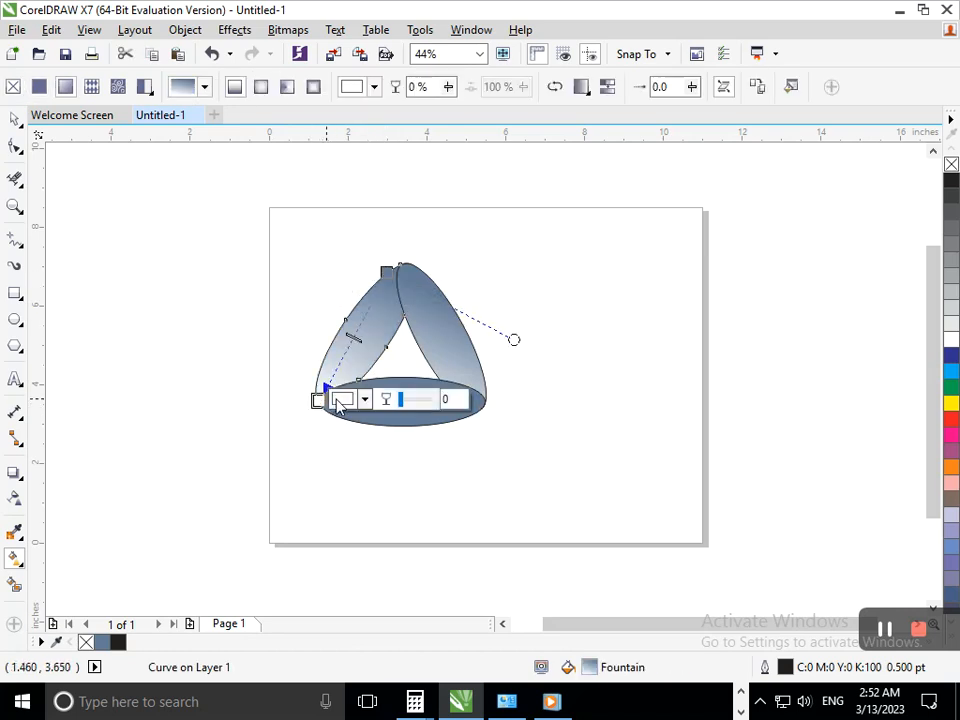
Set the lower end colour of the left petal's gradient to orange #FF6F08
click(341, 401)
drag(383, 513, 443, 493)
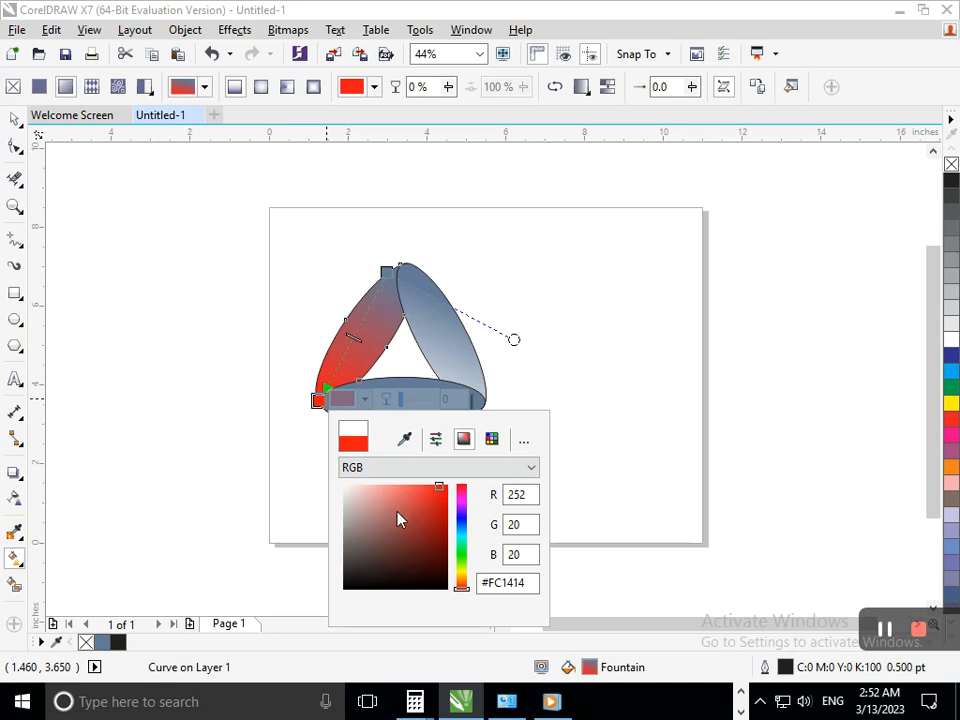
click(461, 580)
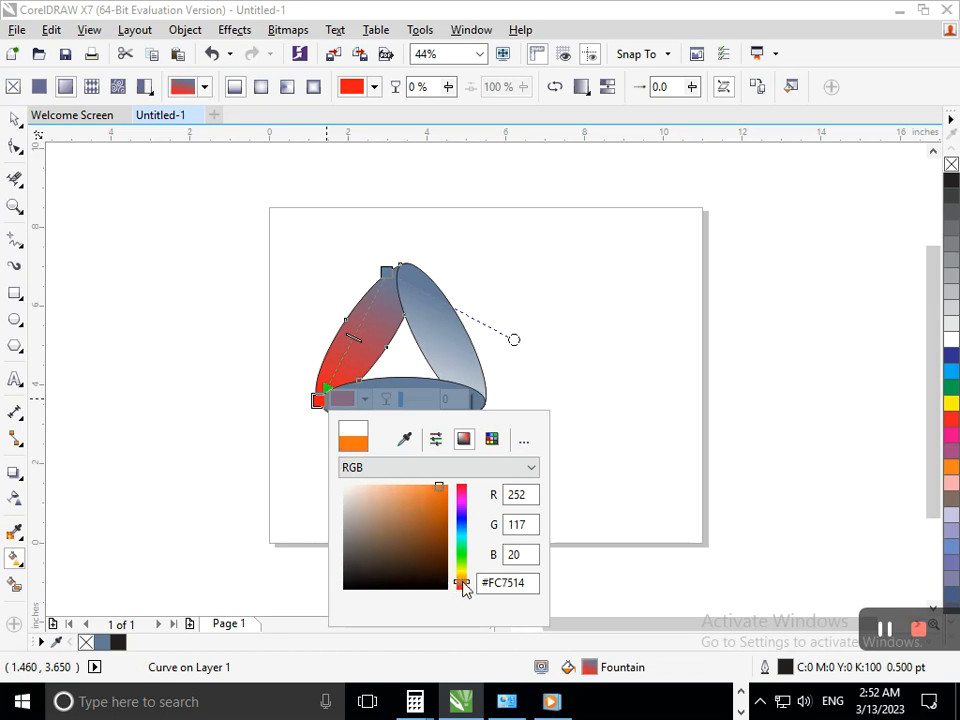
drag(447, 491, 445, 487)
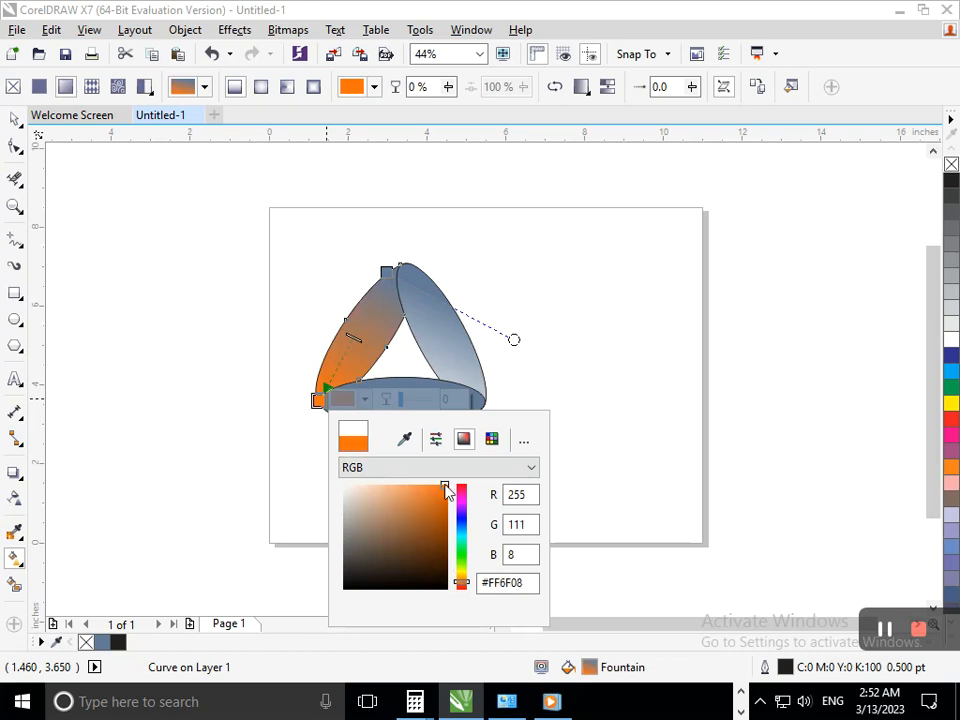
Set the upper end colour of the left petal's gradient to brown C31 M68 Y100 K25, starting from a colour sampled on the petal
click(387, 273)
click(410, 271)
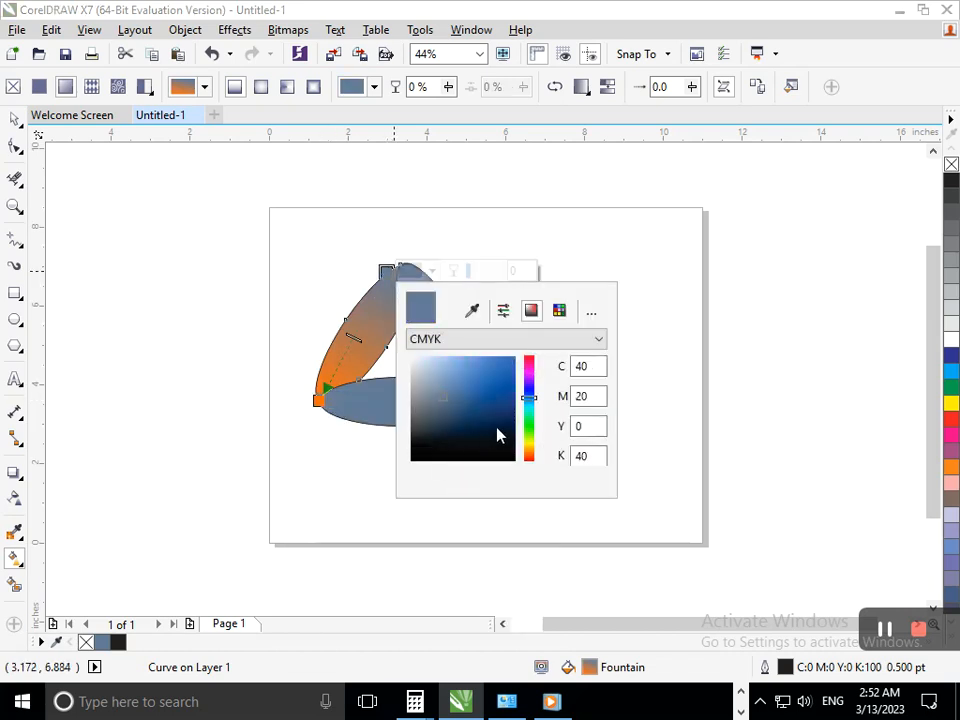
click(471, 314)
click(359, 354)
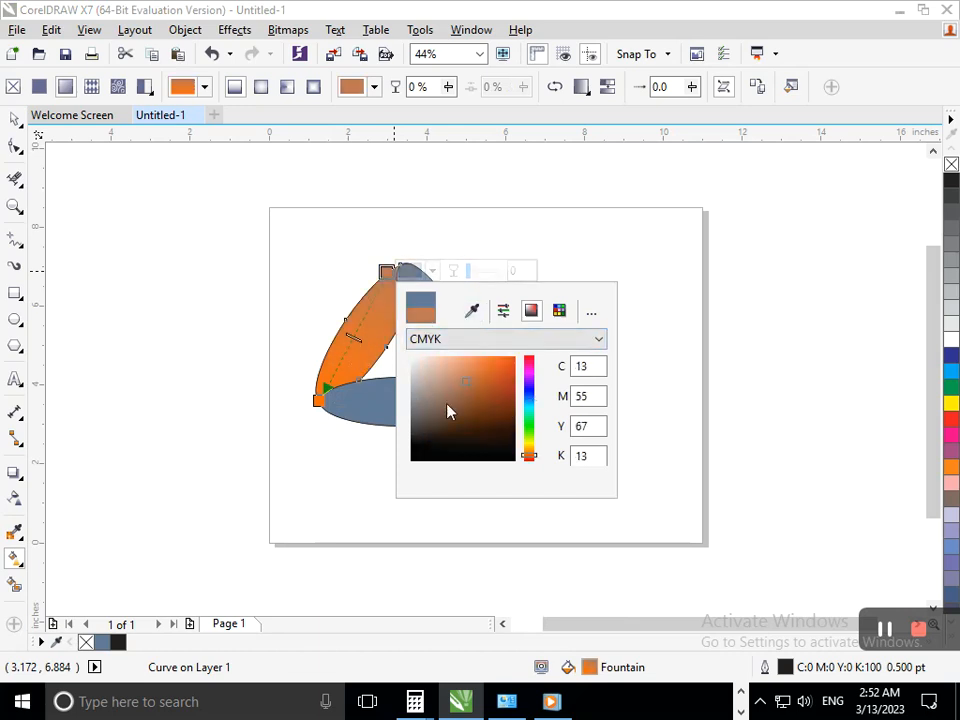
click(493, 409)
click(514, 420)
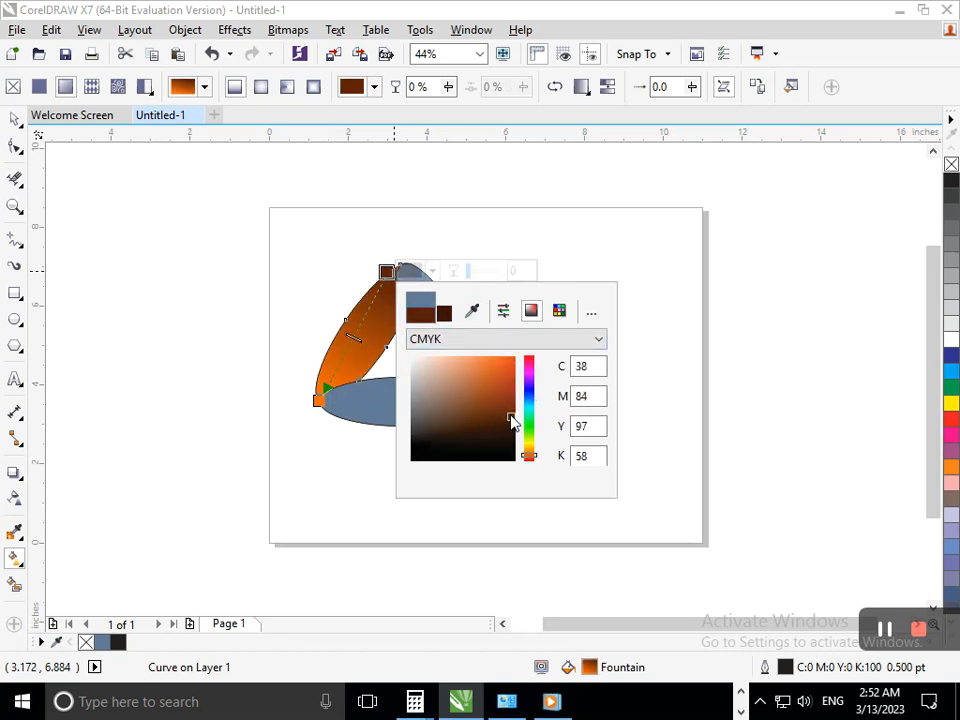
click(530, 432)
click(503, 409)
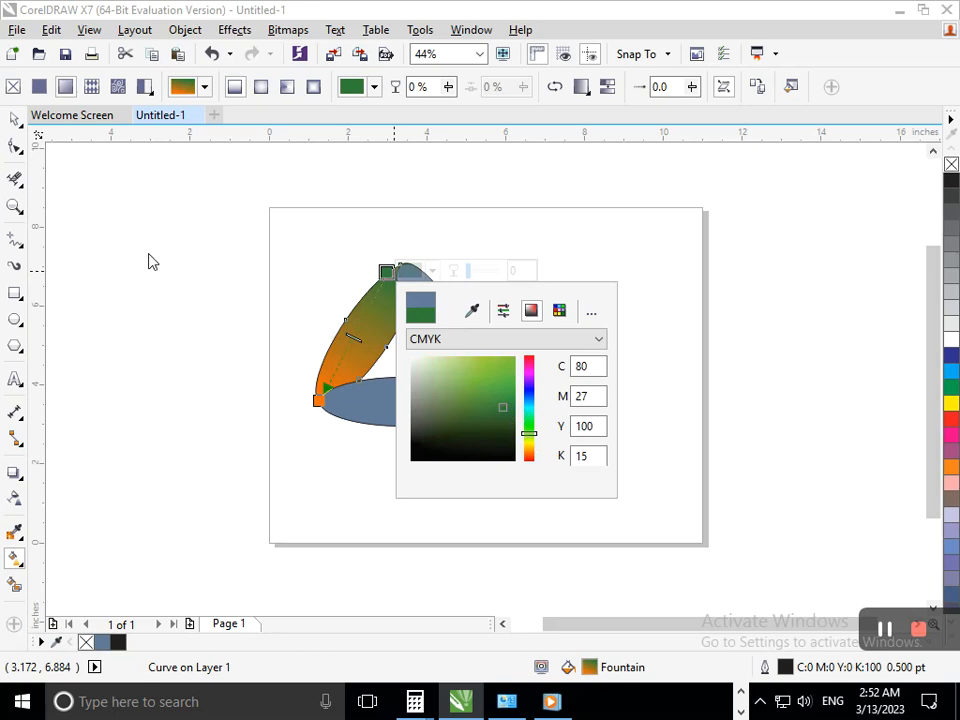
click(471, 312)
click(356, 360)
click(356, 360)
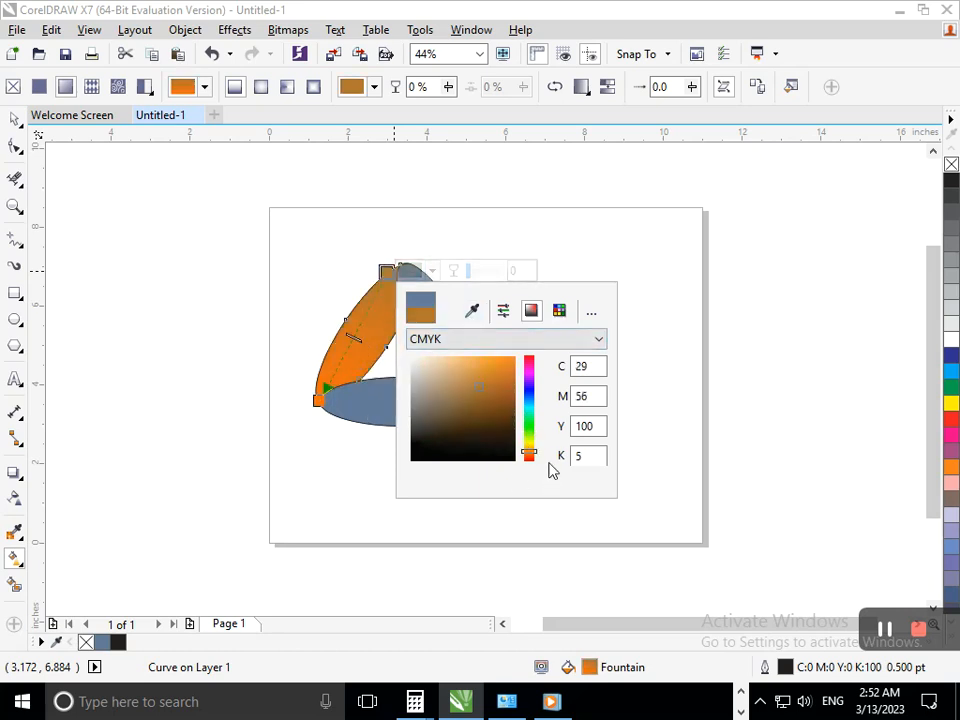
drag(488, 395, 501, 403)
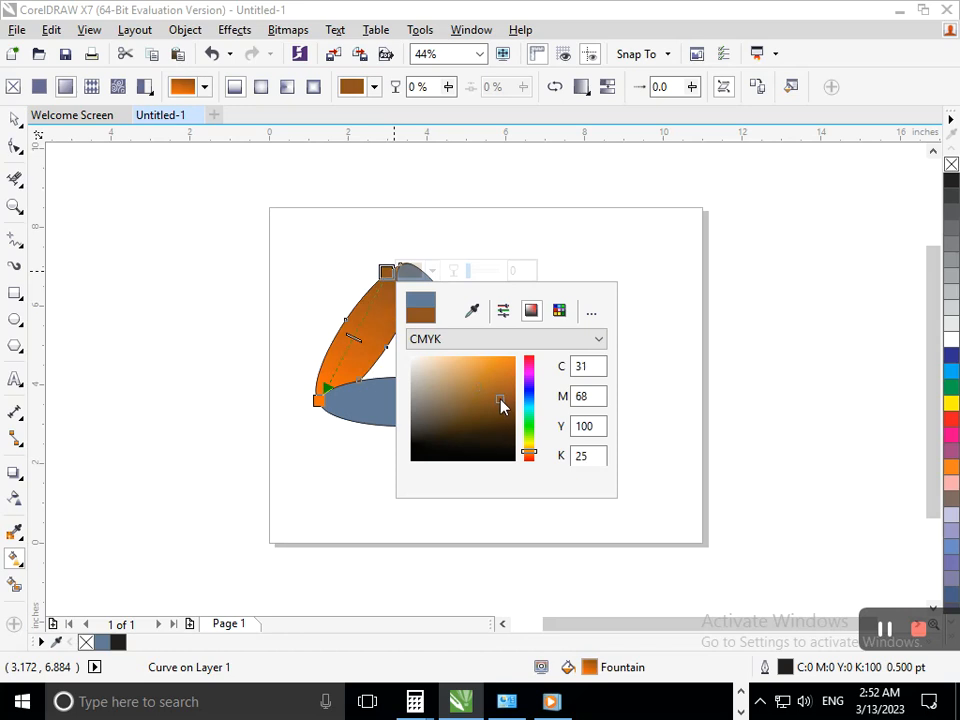
click(15, 118)
drag(468, 349, 553, 349)
key(ctrl+z)
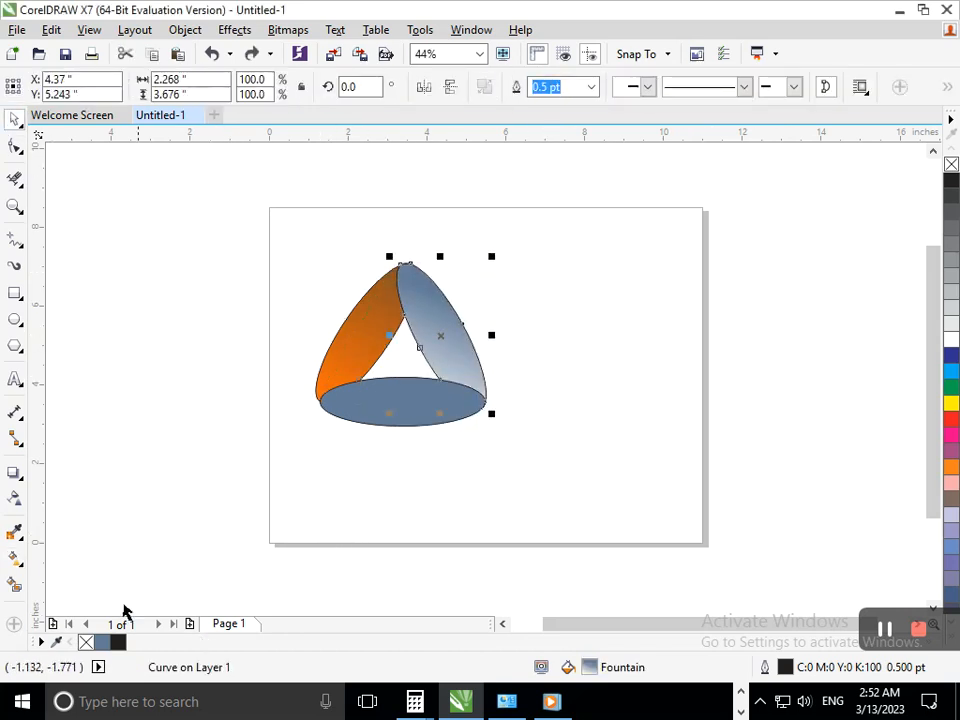
Redraw the right petal's linear fountain fill from its upper tip to its lower-right end
click(16, 560)
click(76, 562)
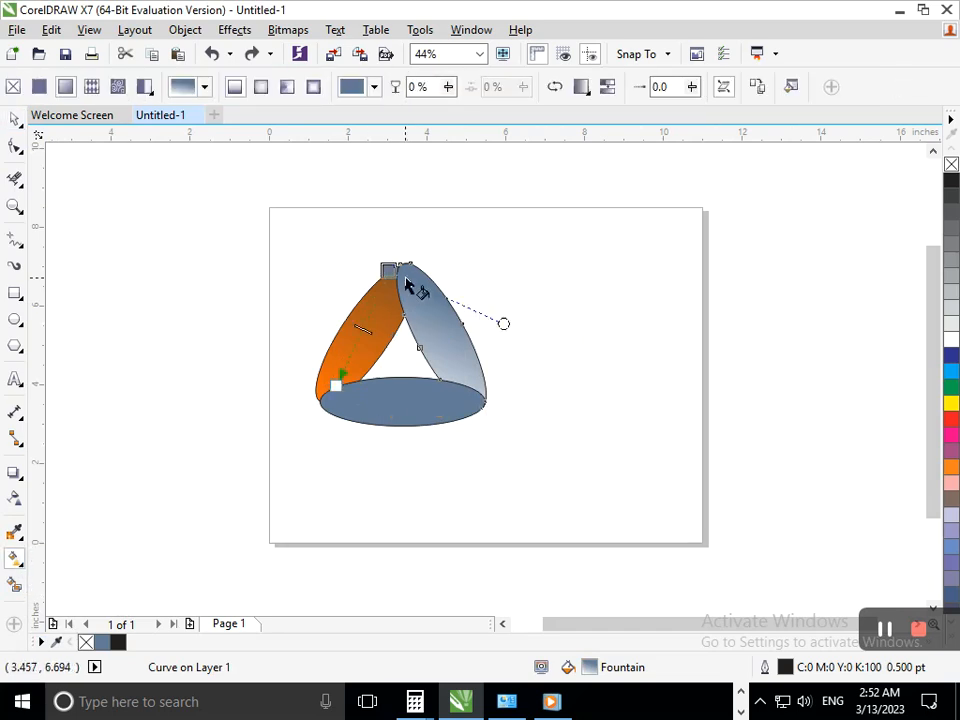
drag(446, 340, 485, 401)
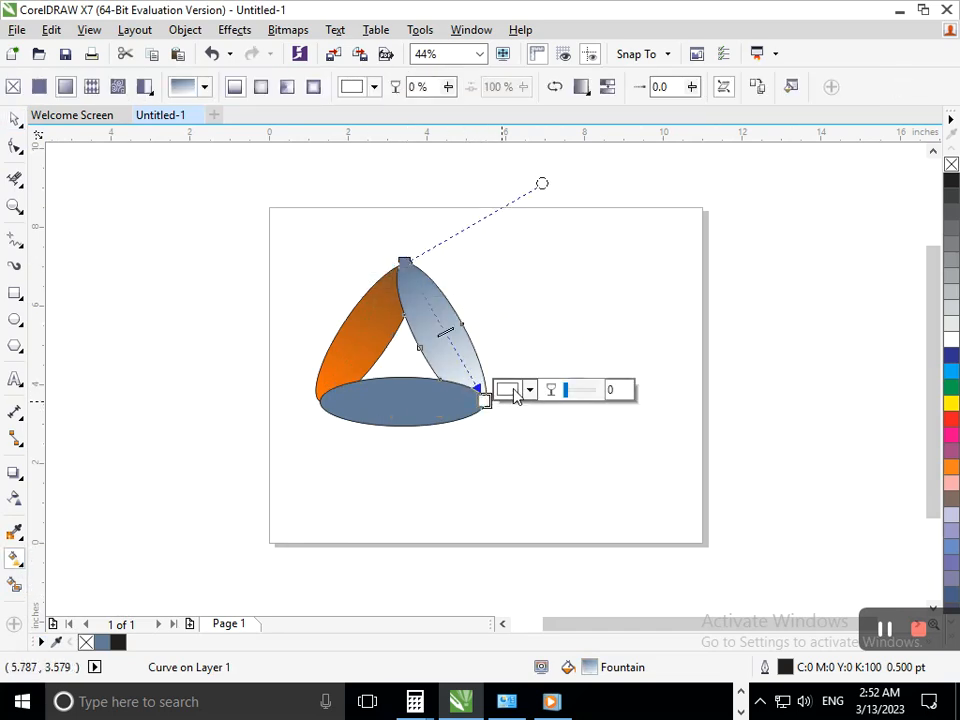
Set the lower-right end colour of the right petal's gradient to cyan #00F2FF
click(514, 391)
click(613, 480)
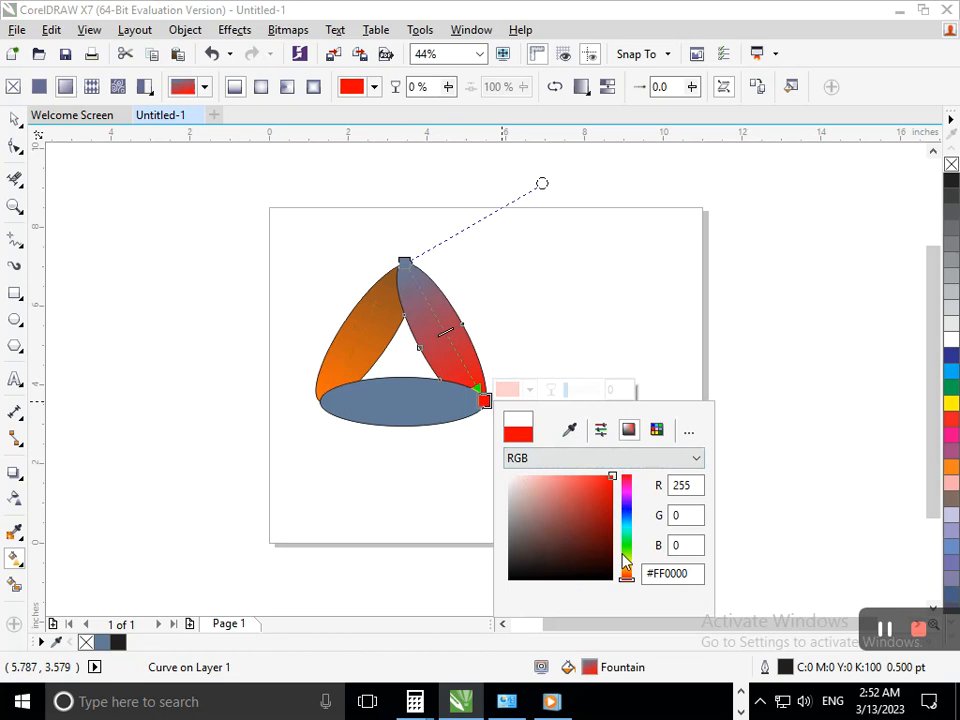
click(627, 528)
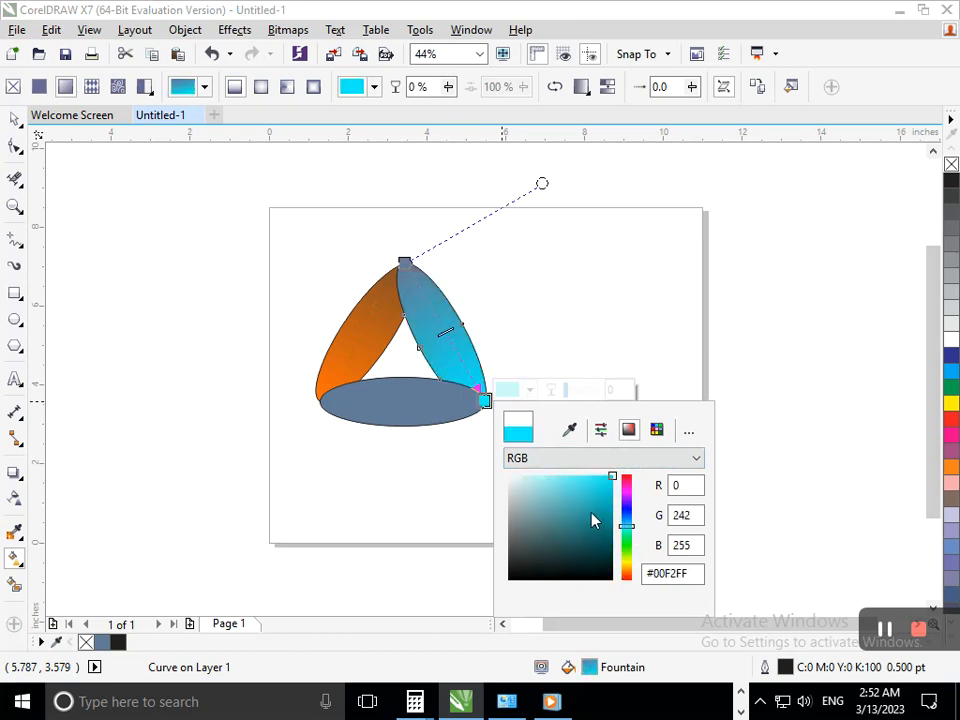
Set the upper end colour of the right petal's gradient to a dark blue, starting from a colour sampled on the petal
click(409, 265)
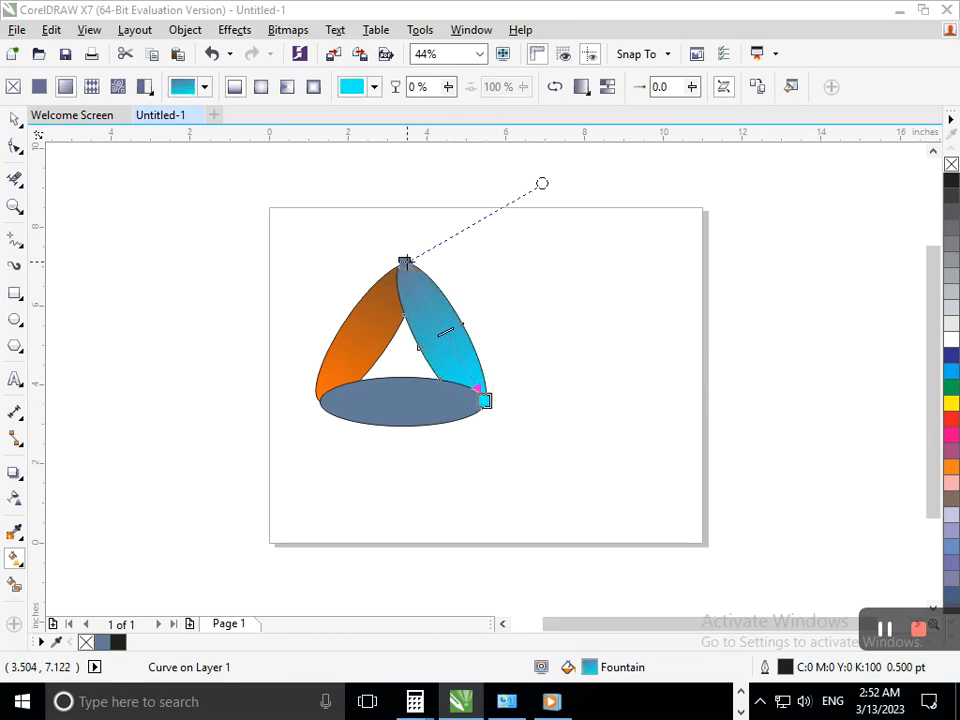
click(404, 262)
click(428, 252)
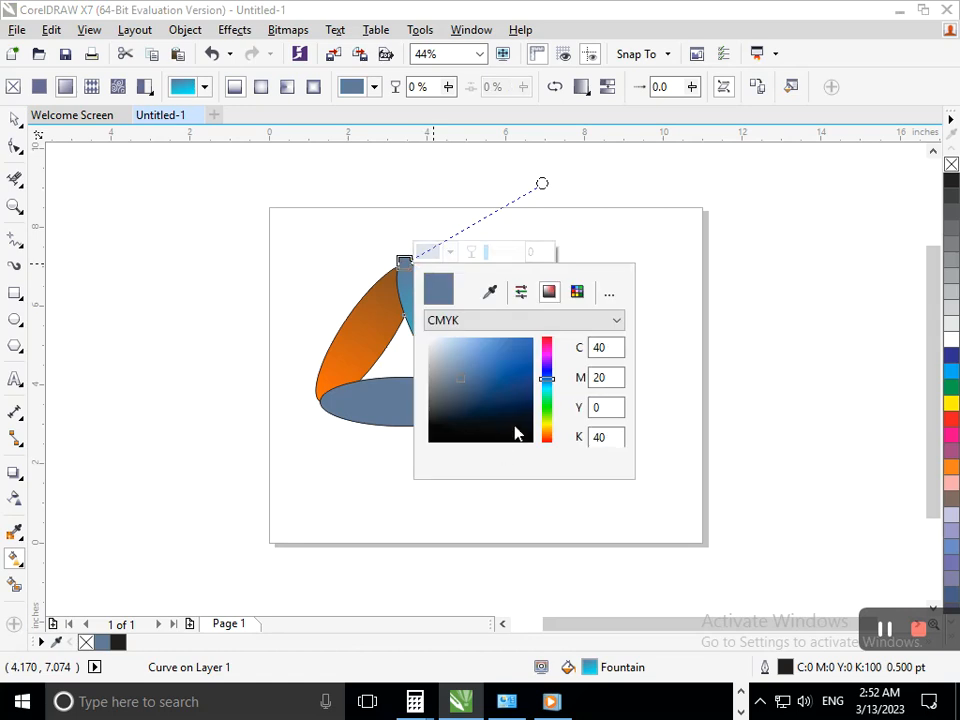
click(490, 292)
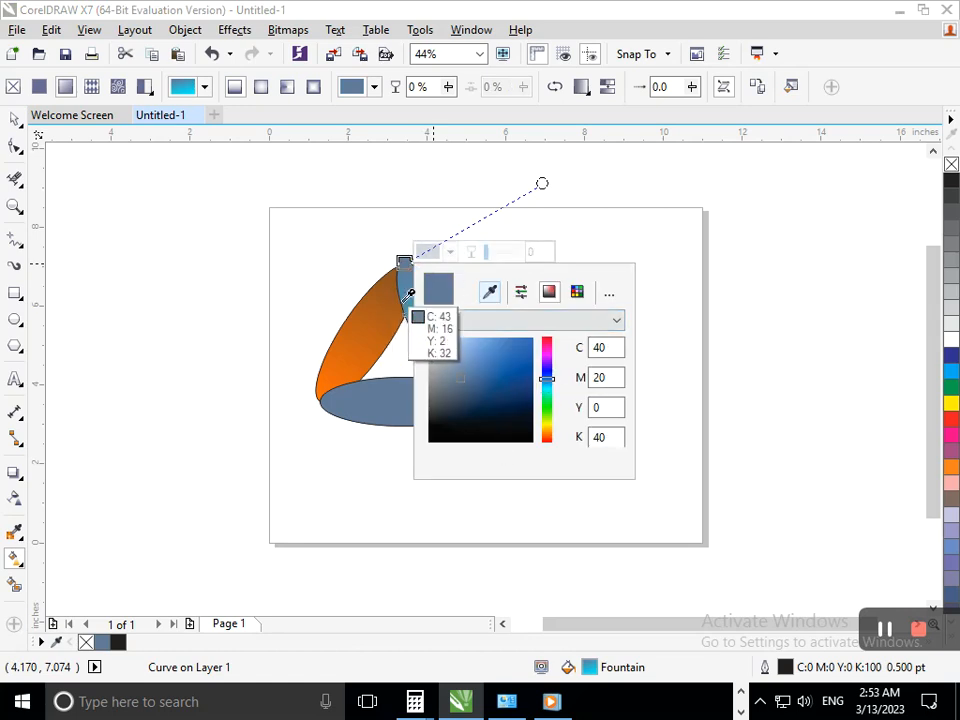
click(406, 298)
click(511, 380)
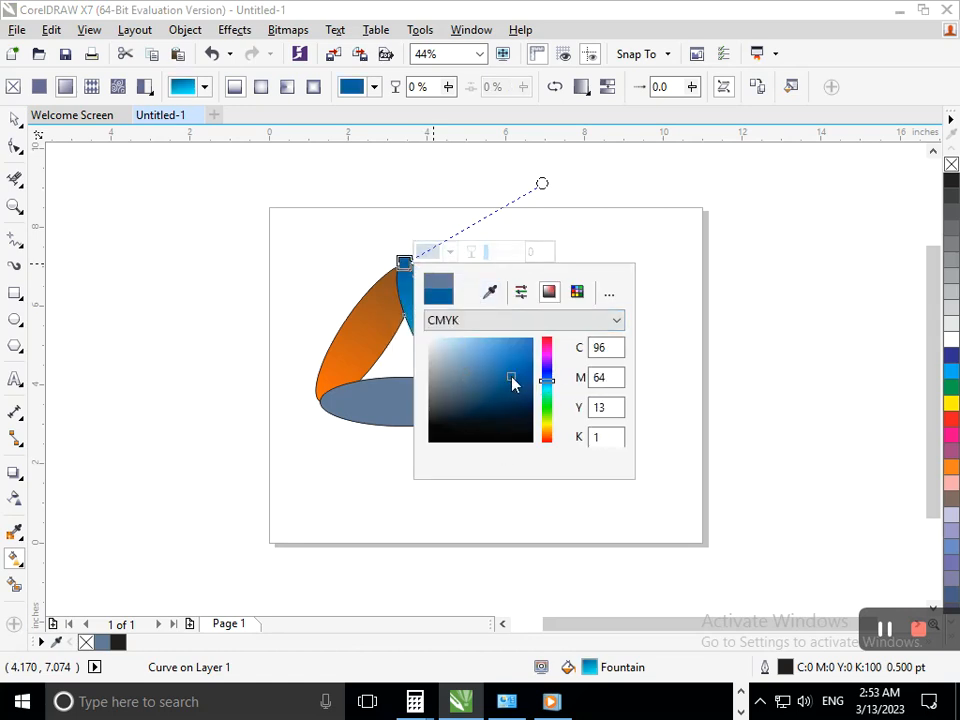
click(520, 393)
click(499, 510)
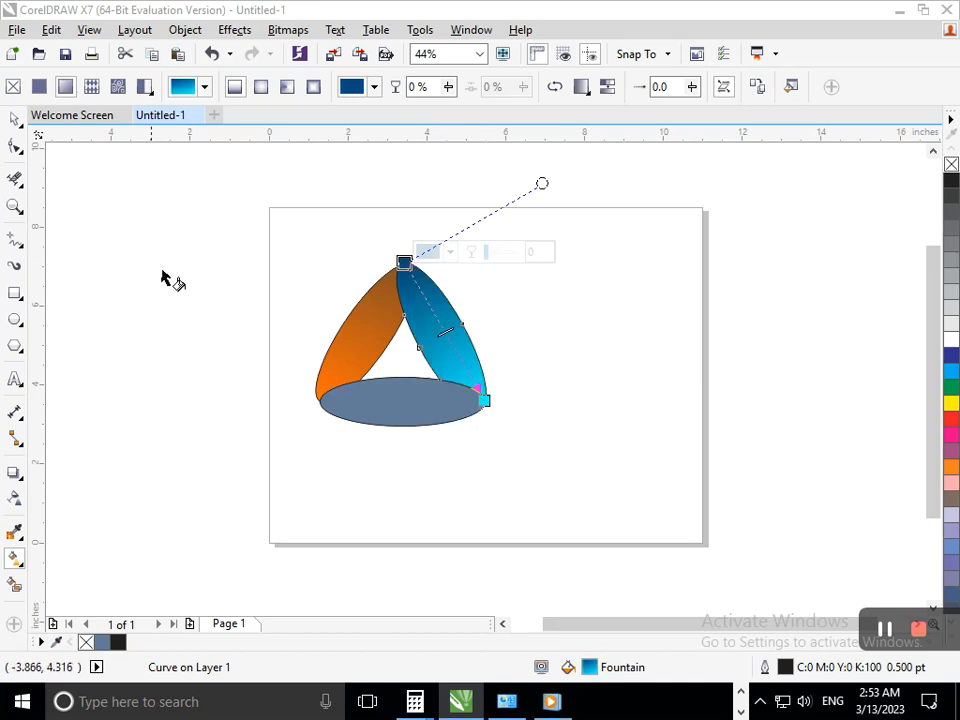
Apply a linear blue-to-white fountain fill across the bottom ellipse, from its right end to its left end
click(15, 120)
drag(405, 415, 401, 439)
key(ctrl+z)
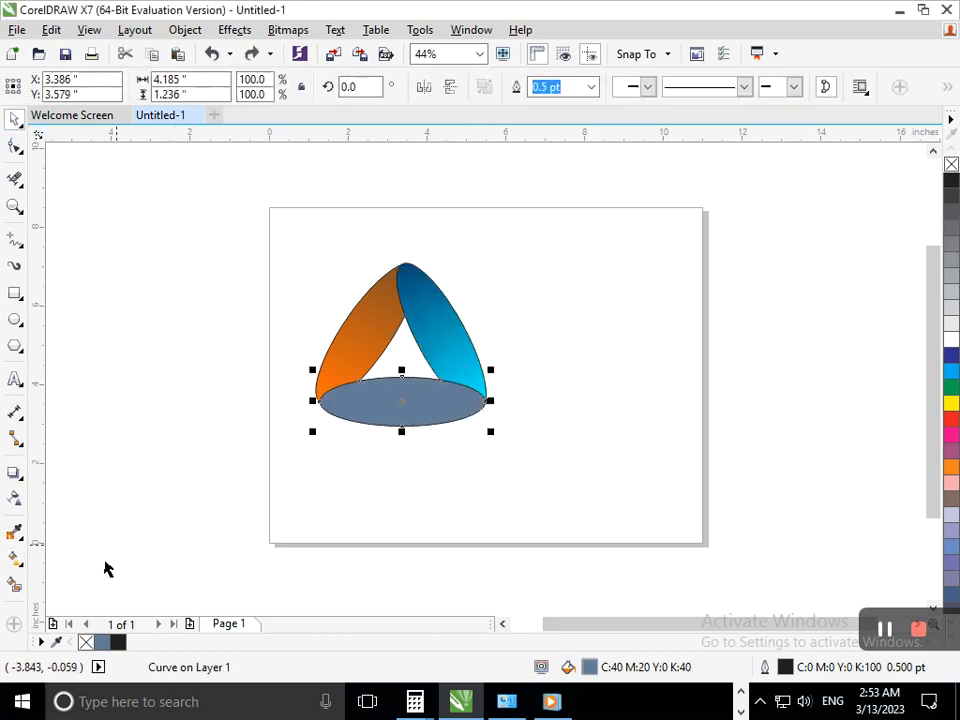
click(24, 568)
click(62, 557)
drag(476, 405, 318, 401)
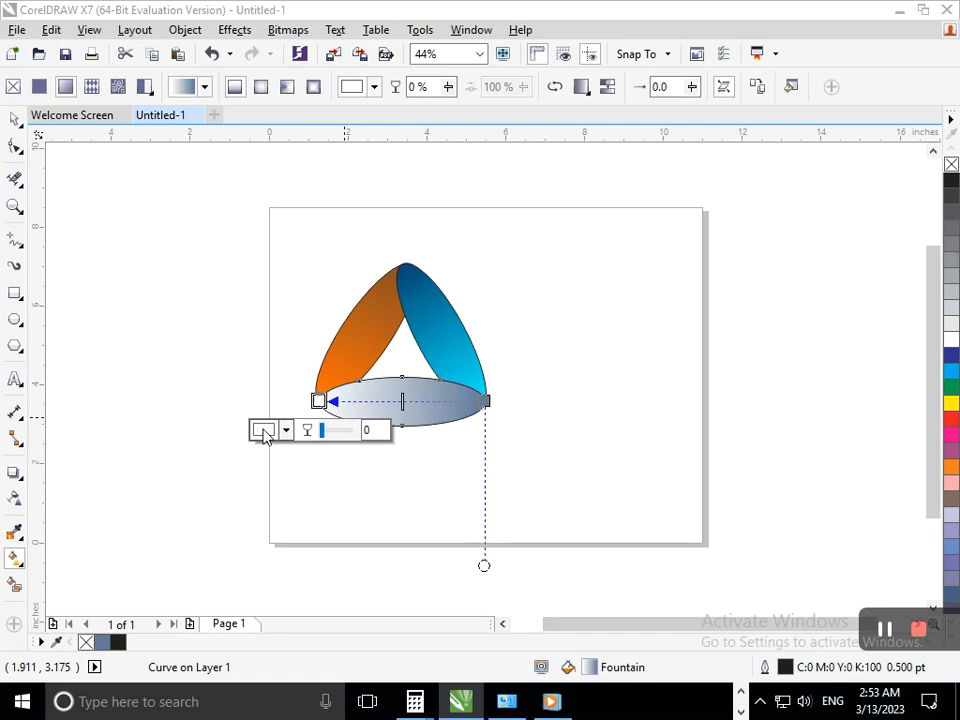
Try blue #0088FF and magenta #FF00F7 as the left end colour of the bottom ellipse's gradient
click(263, 430)
click(382, 560)
click(367, 517)
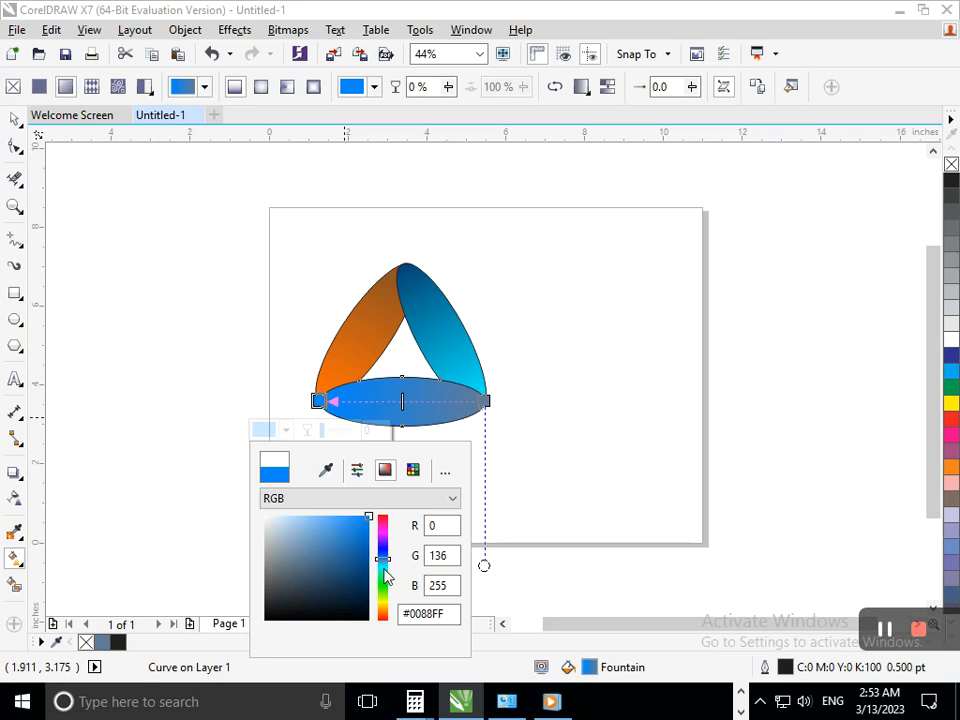
drag(384, 560, 383, 531)
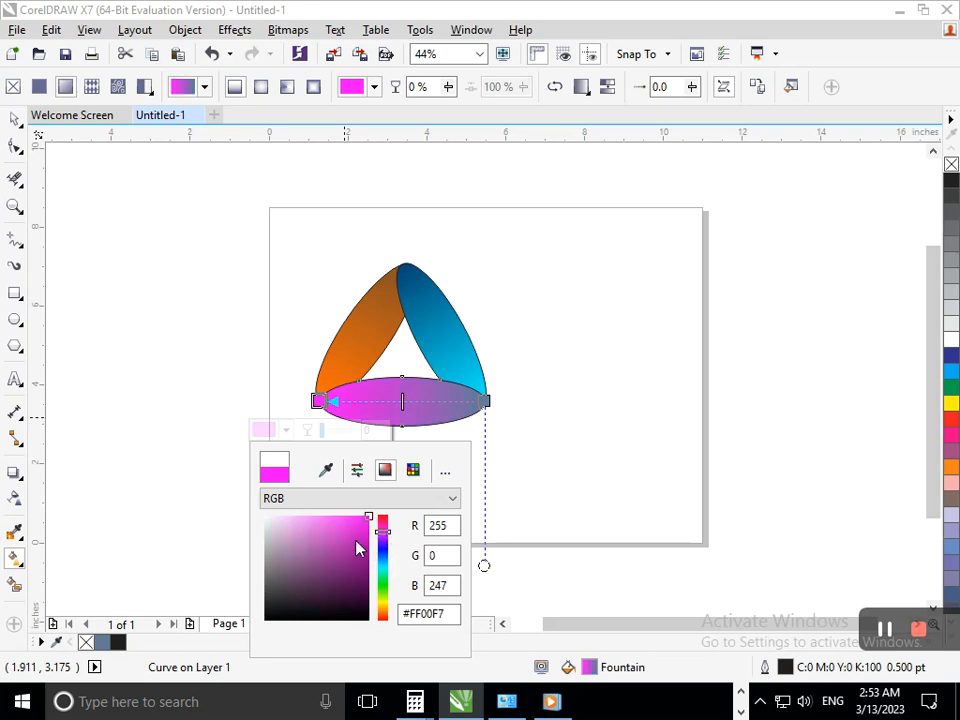
click(487, 401)
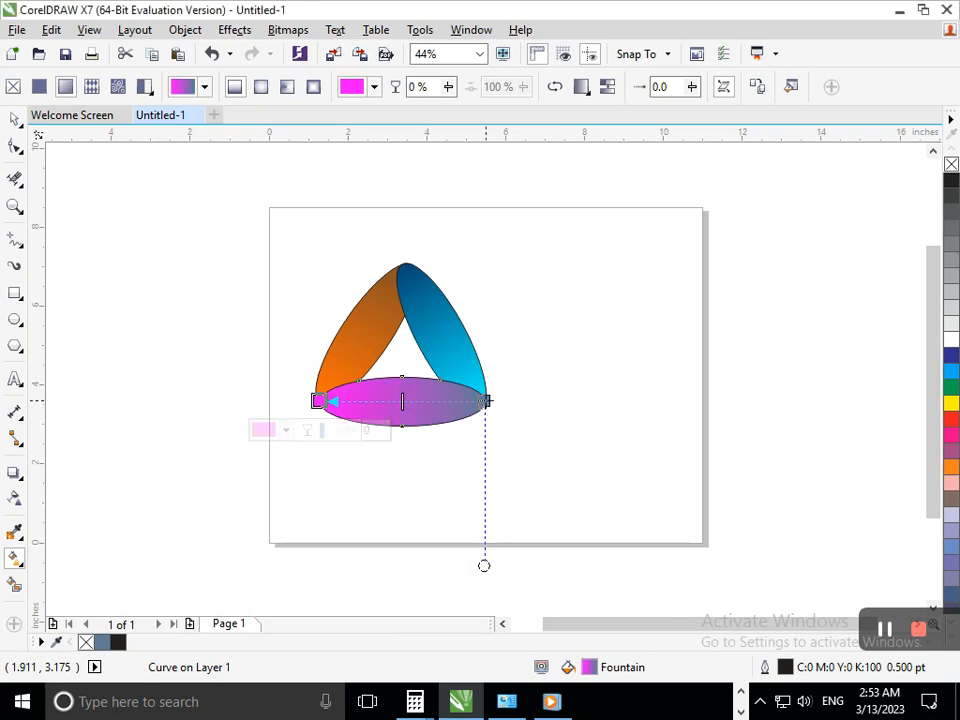
click(428, 429)
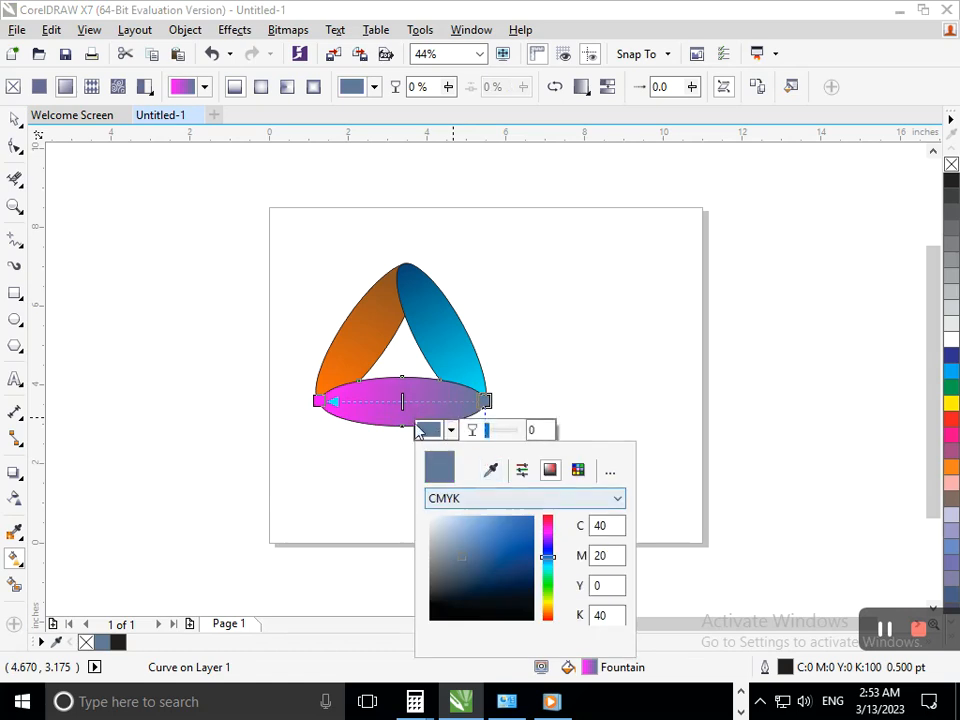
Set the left end colour of the bottom ellipse's gradient to the palette's green, trying orange, purple, pink, red and yellow first
click(320, 403)
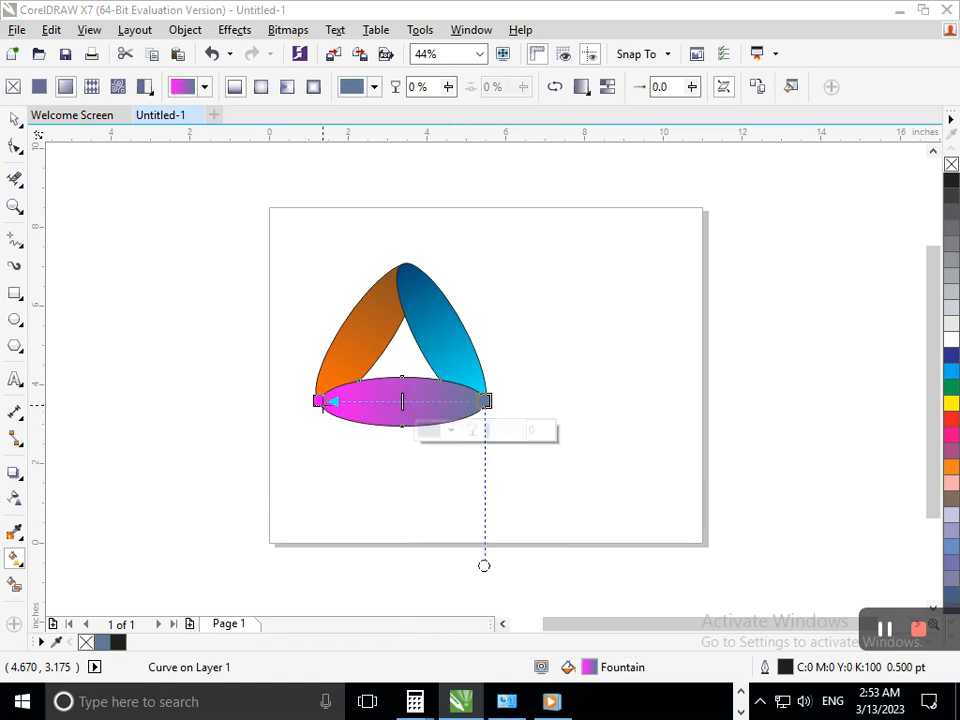
click(951, 467)
click(951, 452)
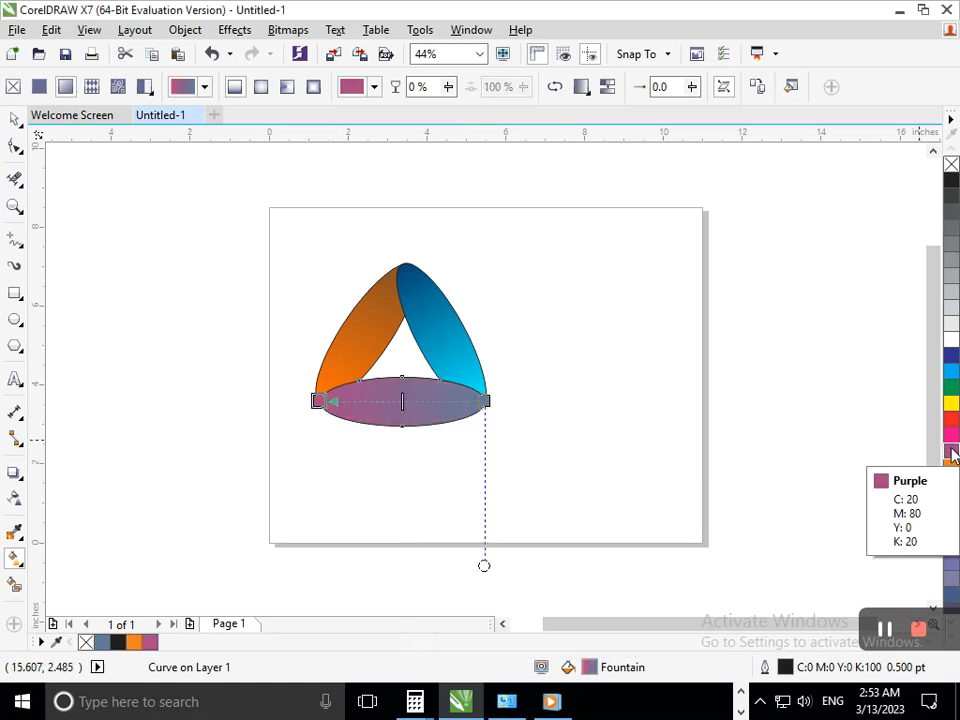
click(951, 434)
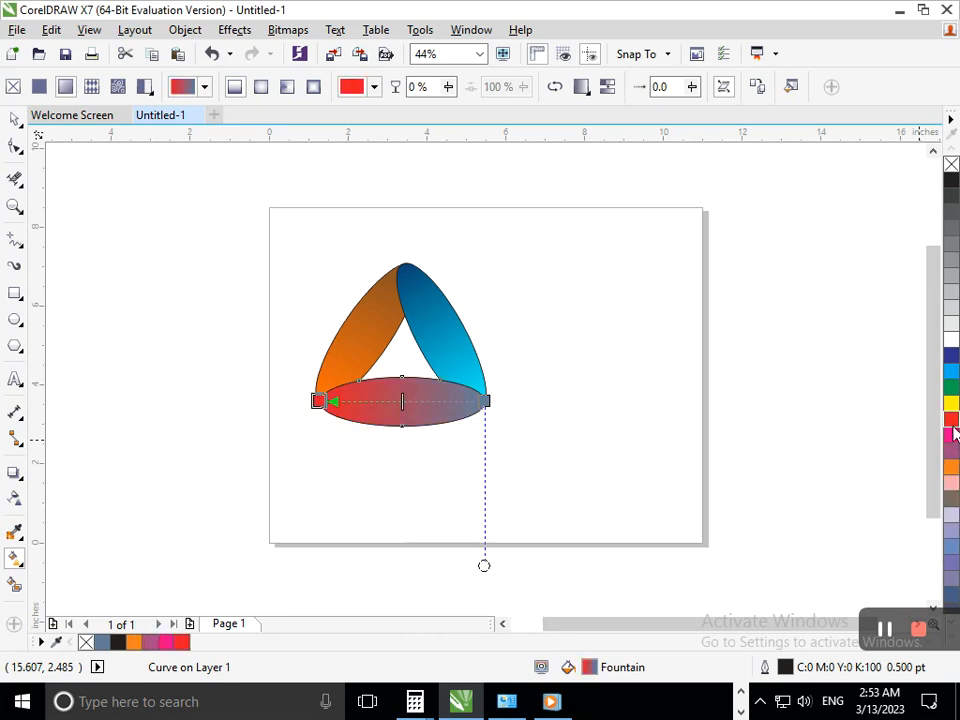
click(951, 403)
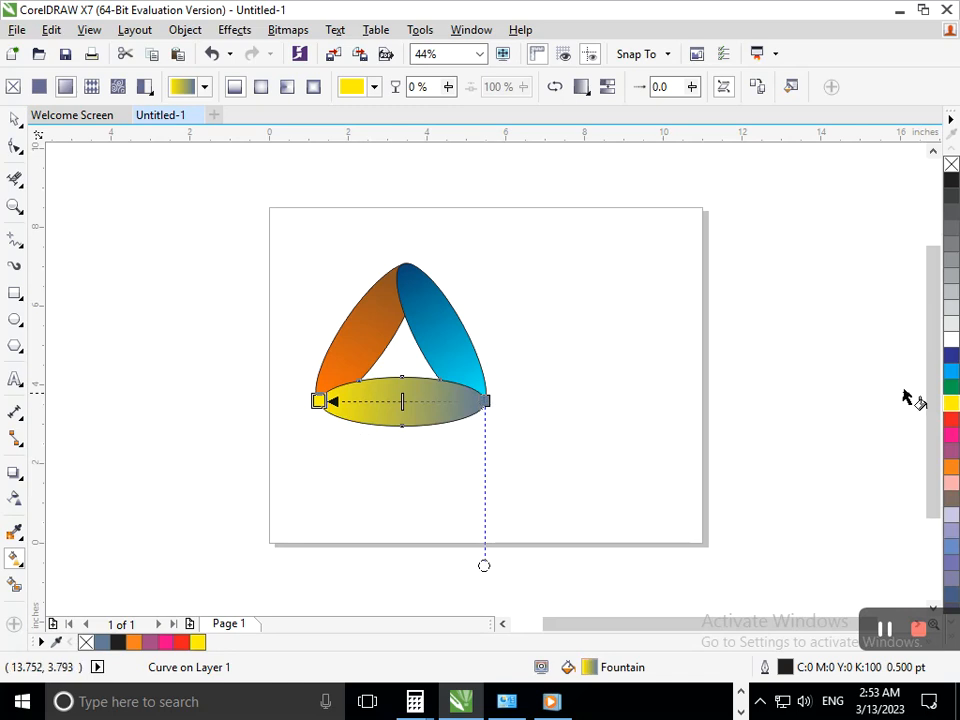
click(951, 389)
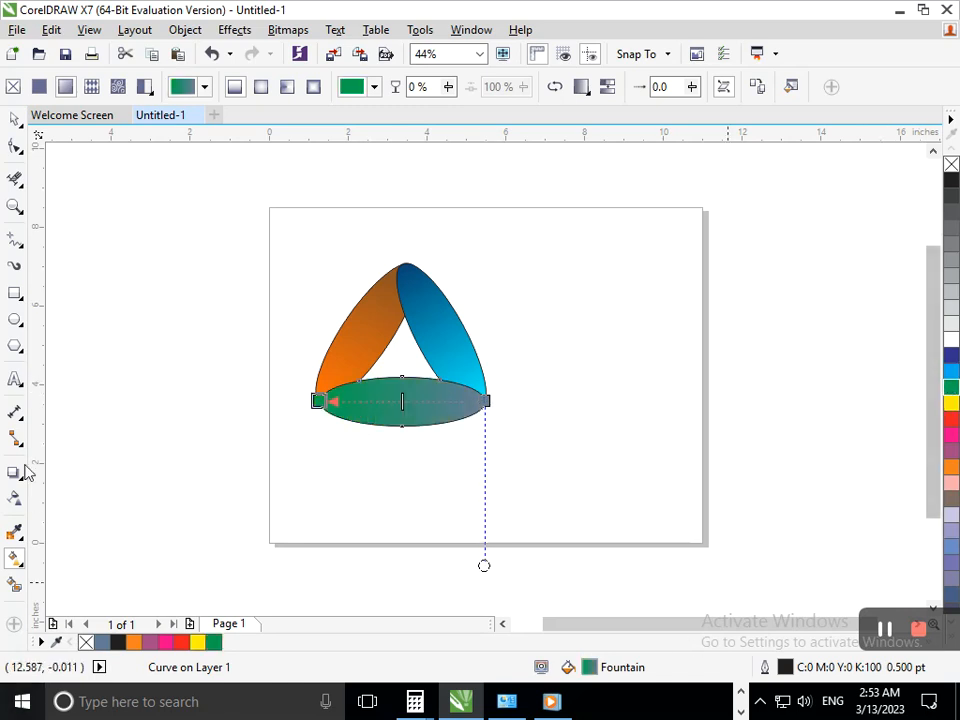
Set the right end colour of the bottom ellipse's gradient to a dark green, starting from a green sampled on the ellipse
click(484, 399)
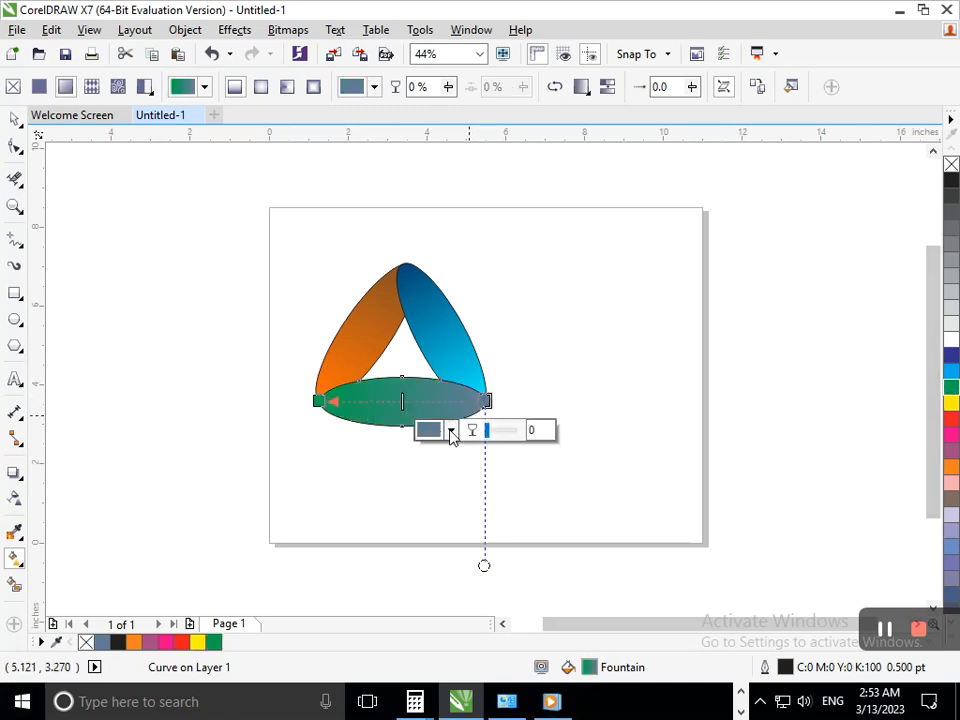
click(450, 431)
click(490, 470)
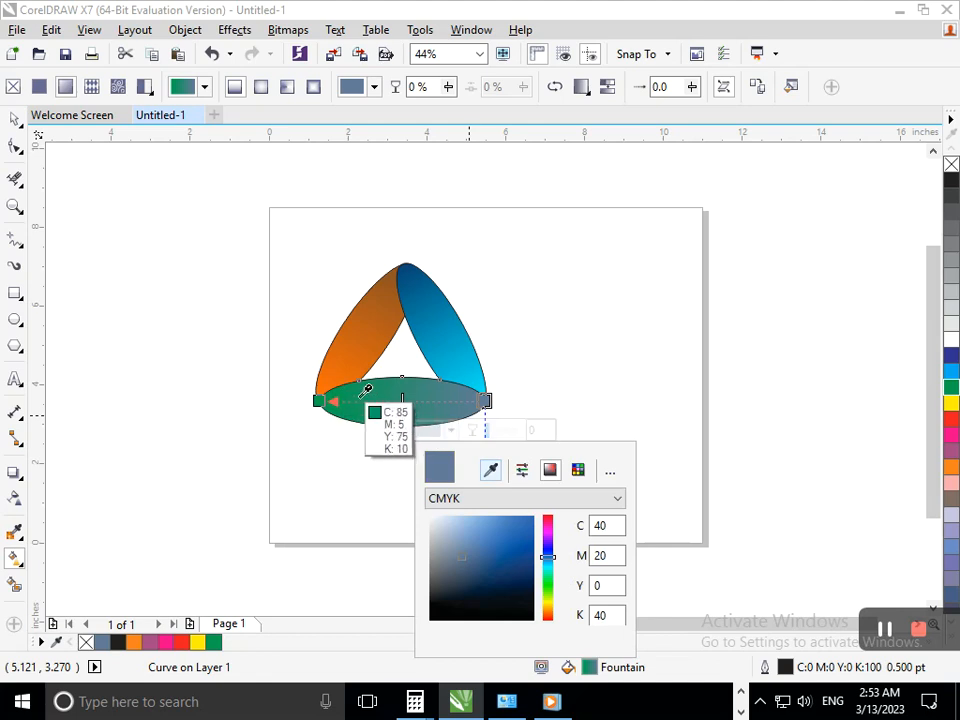
click(362, 404)
click(527, 572)
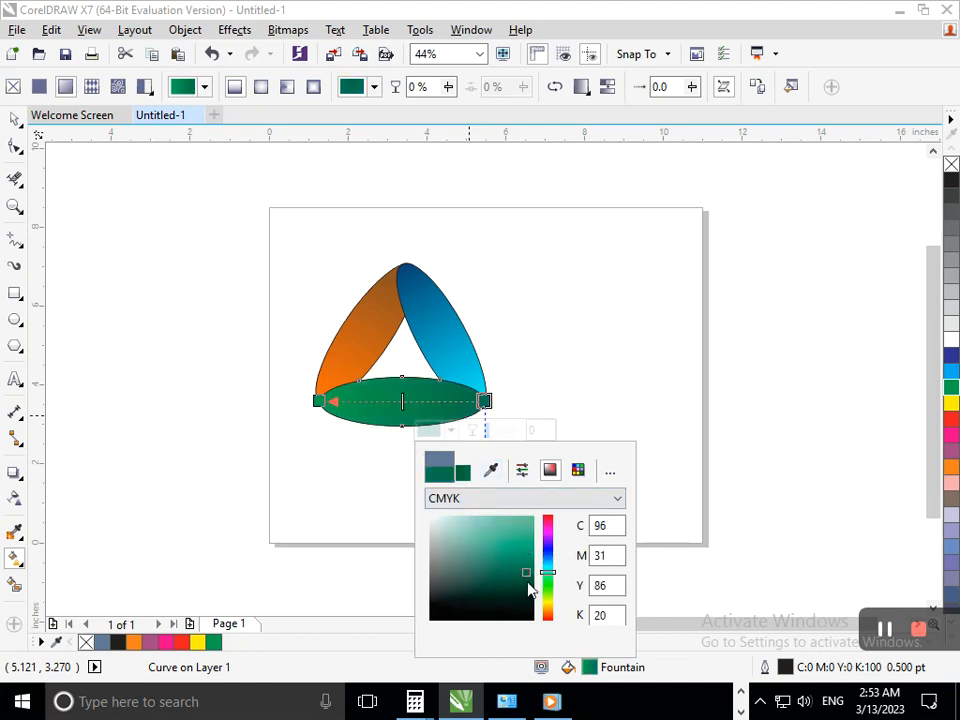
click(529, 581)
click(15, 120)
click(58, 220)
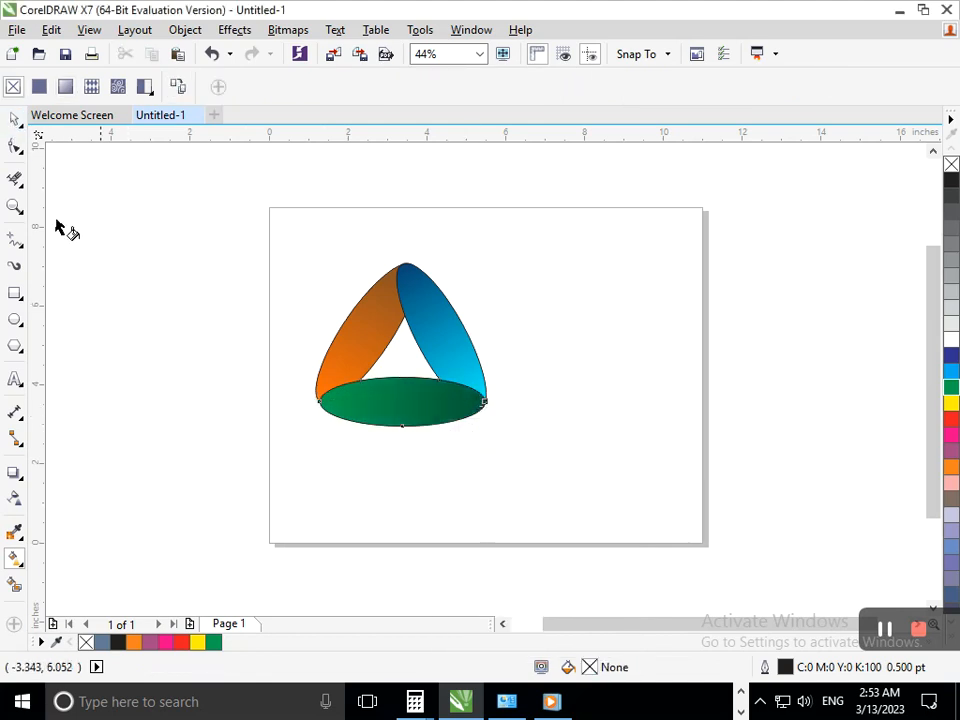
Enlarge the whole logo to about 5.12 × 4.89 inches nearer the middle of the page and group its six objects
click(15, 120)
drag(300, 231, 551, 440)
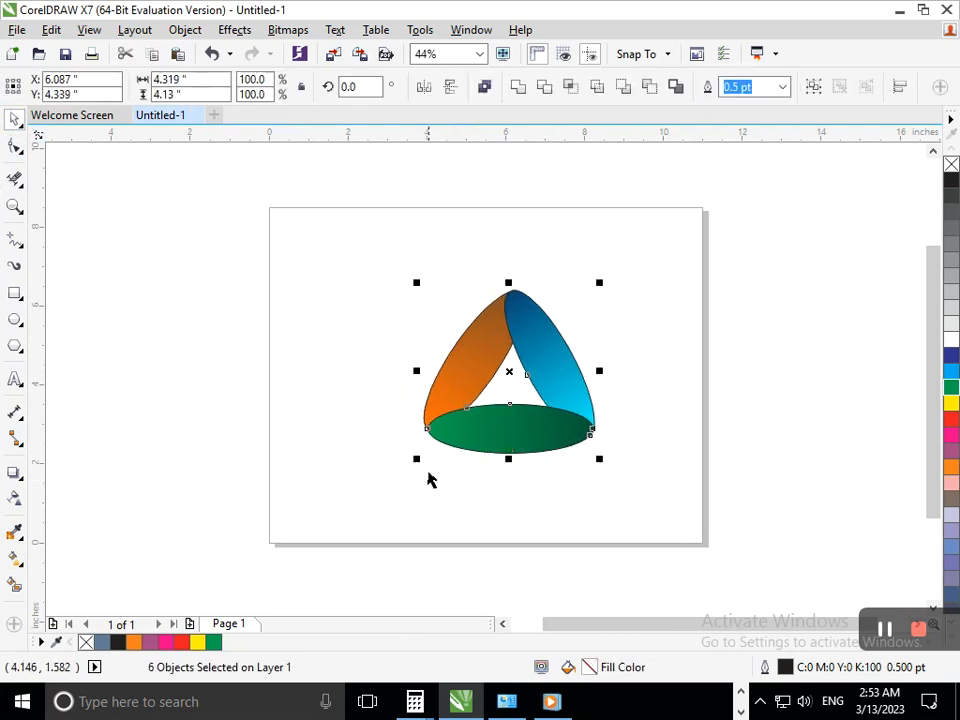
drag(418, 460, 420, 531)
key(ctrl+g)
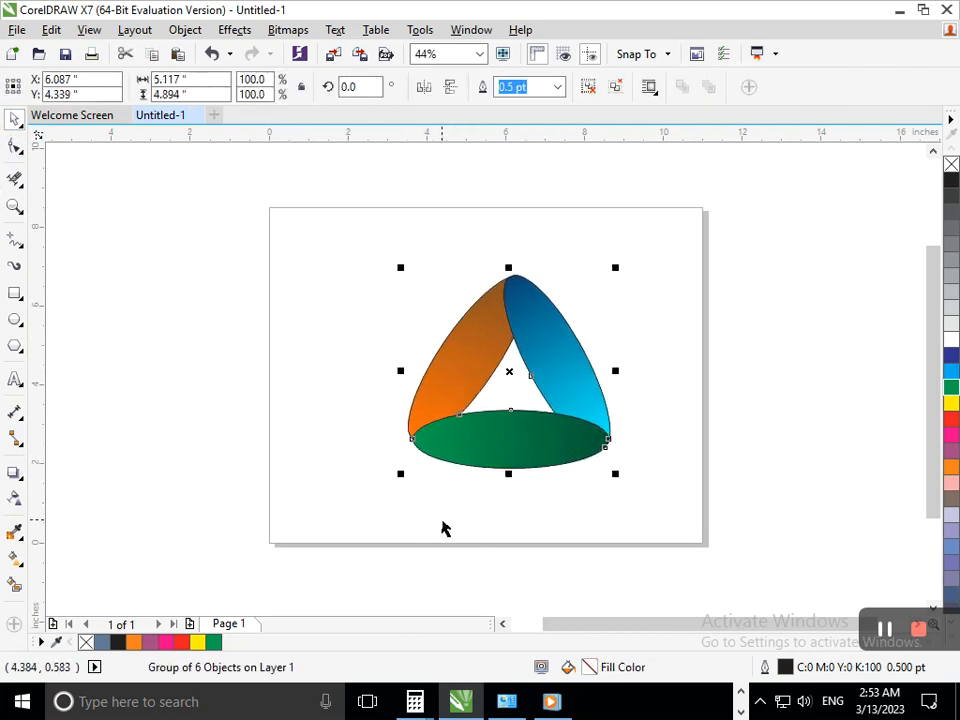
Centre the grouped logo on the page and enlarge it to 109.6%, about 5.61 × 5.36 inches
key(p)
click(452, 562)
drag(311, 238, 660, 527)
drag(377, 481, 366, 502)
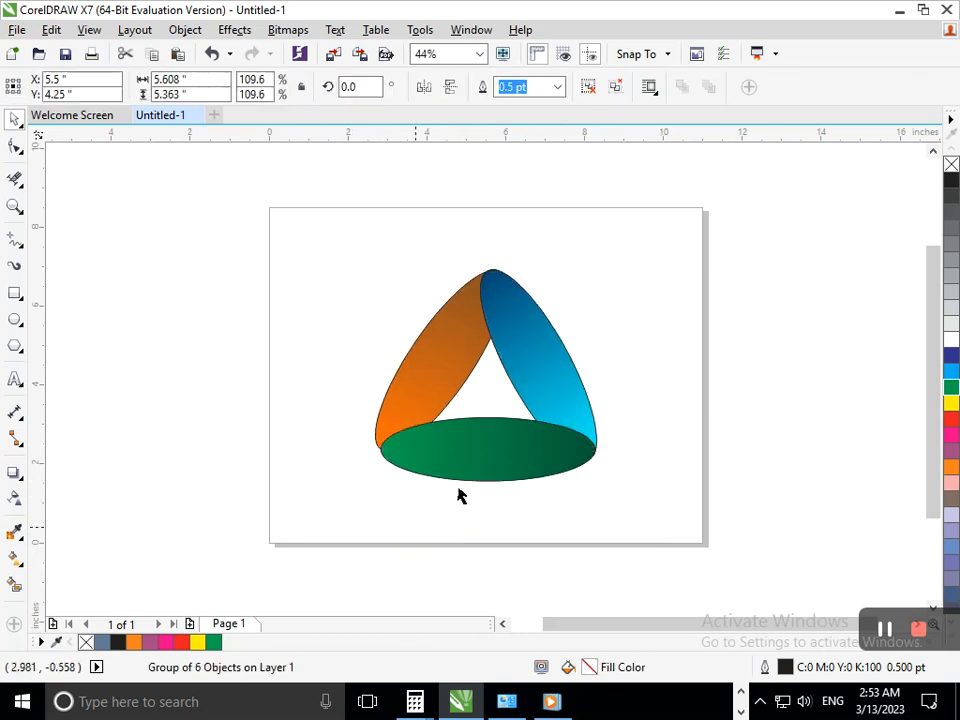
click(432, 549)
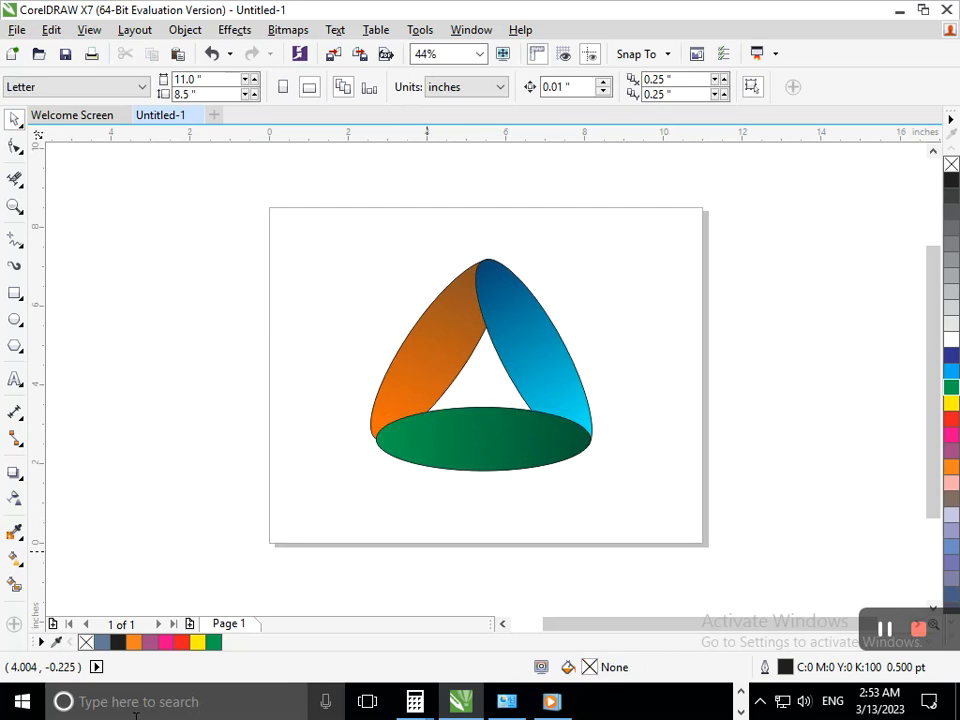